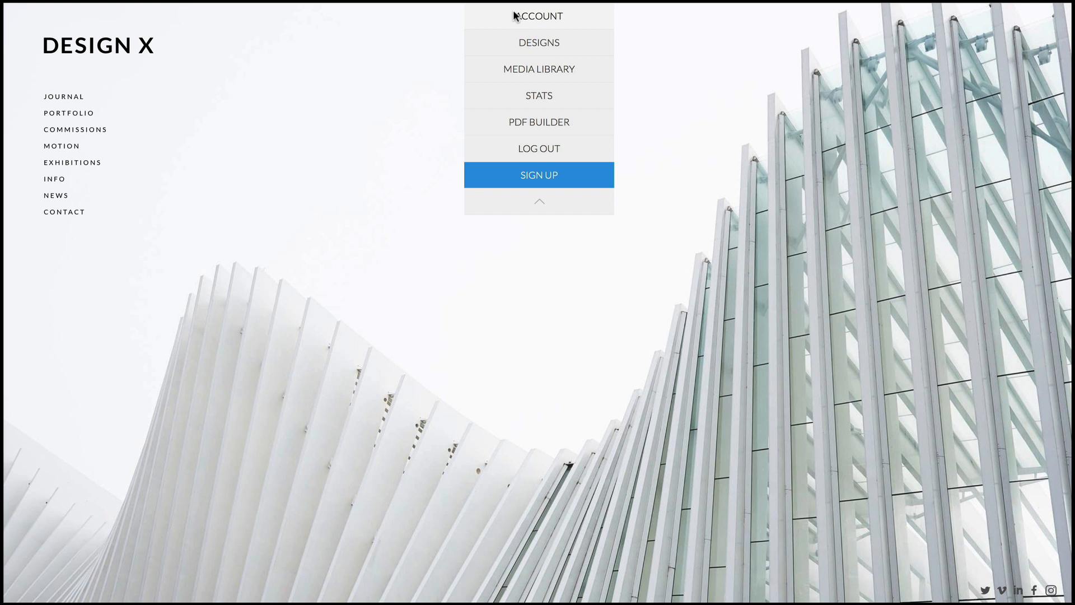
Go to the site's /admin address and log in to Photofolio Admin
scroll(480, 15, down, 2)
key(super+l)
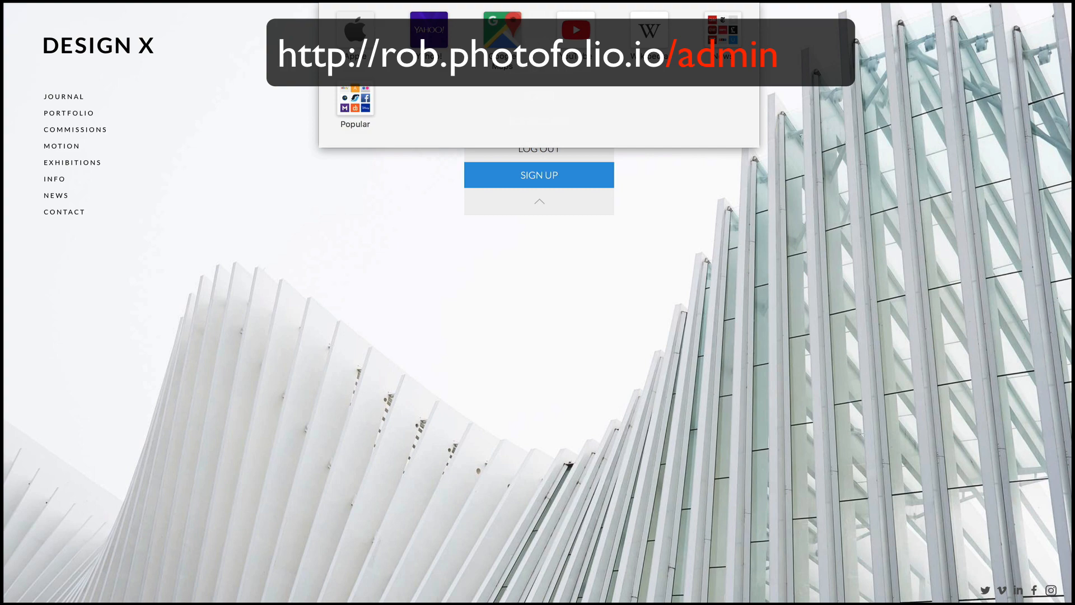
key(Return)
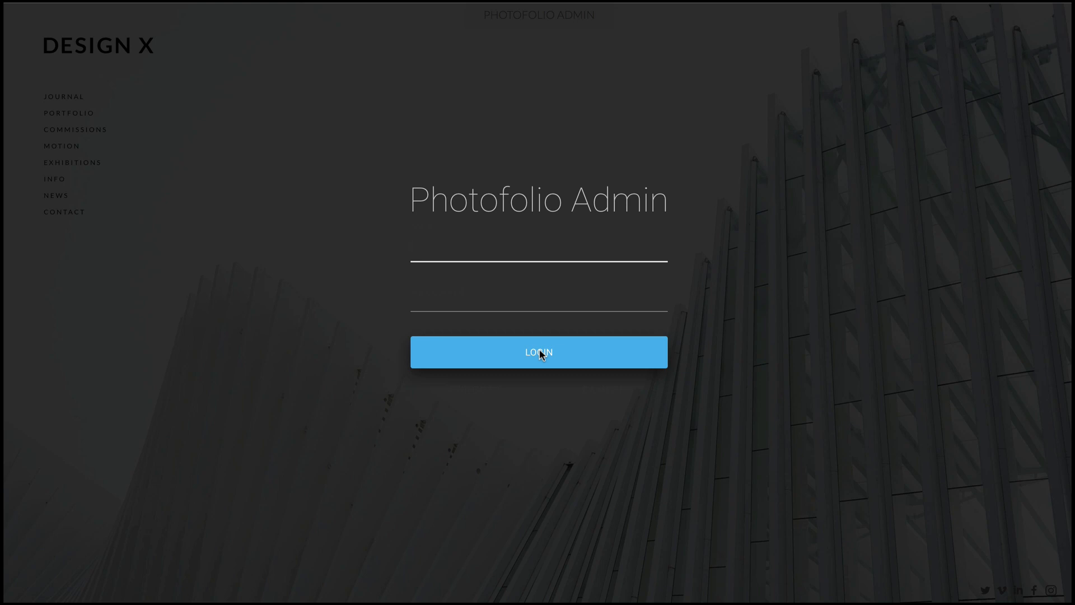
click(541, 354)
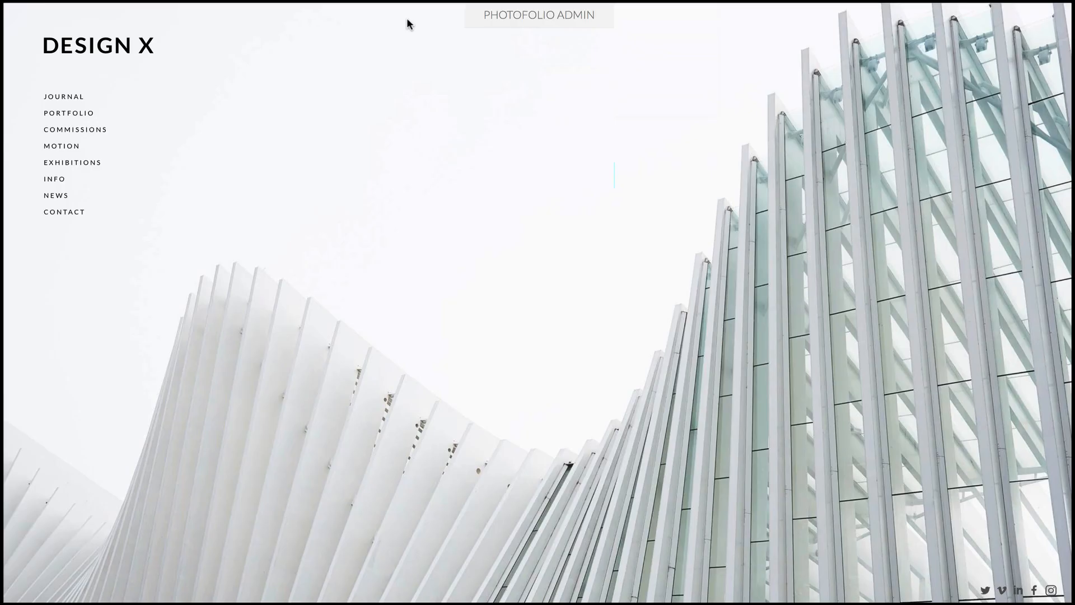
Open the Account window, move it clear of the site menu and expand its Notifications section
mouse_move(524, 21)
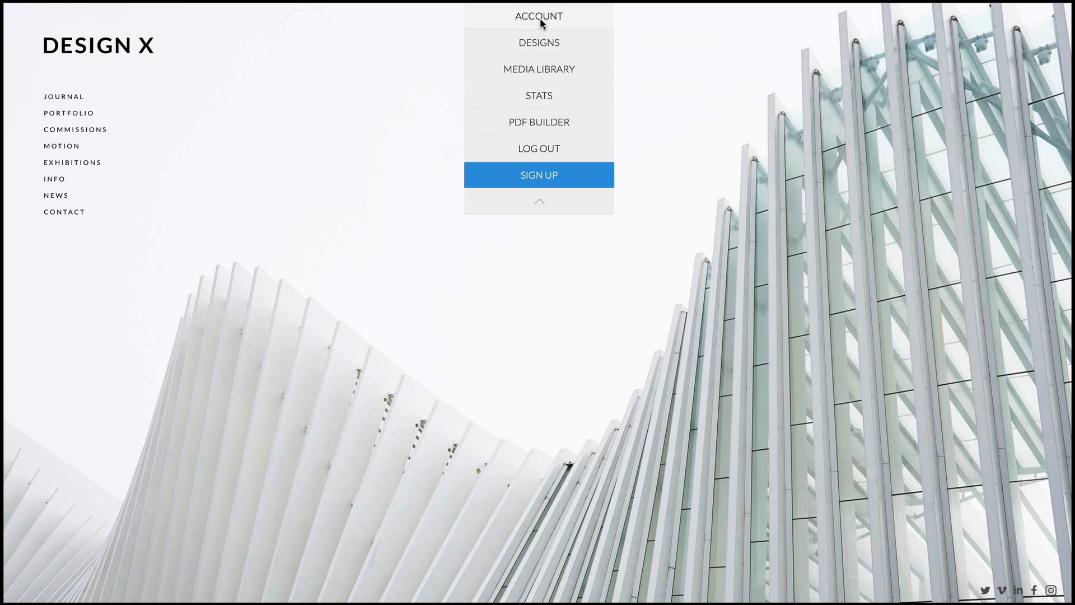
click(540, 18)
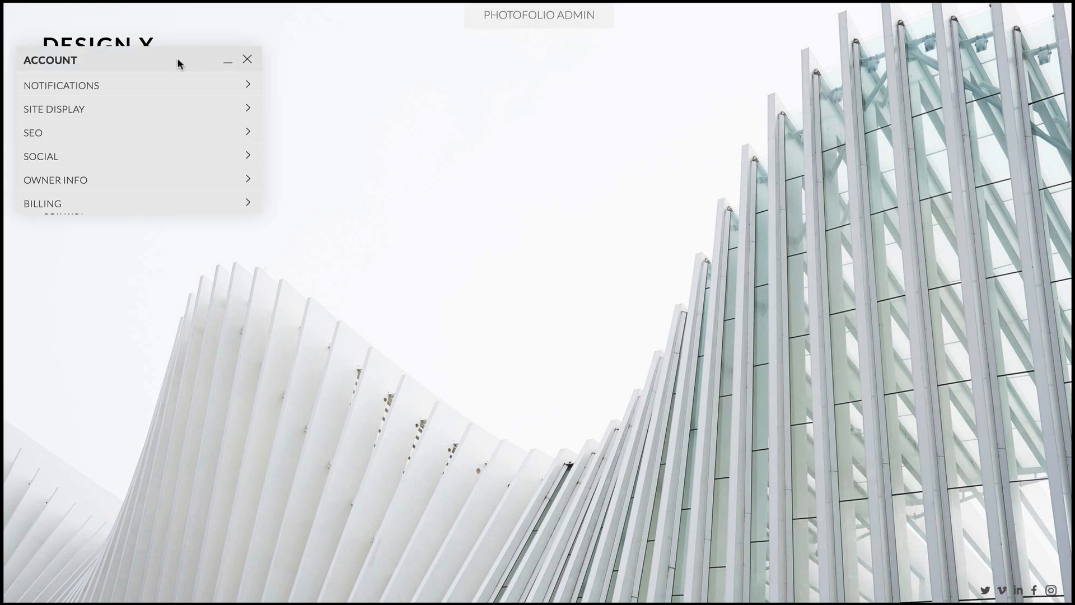
drag(180, 58, 294, 34)
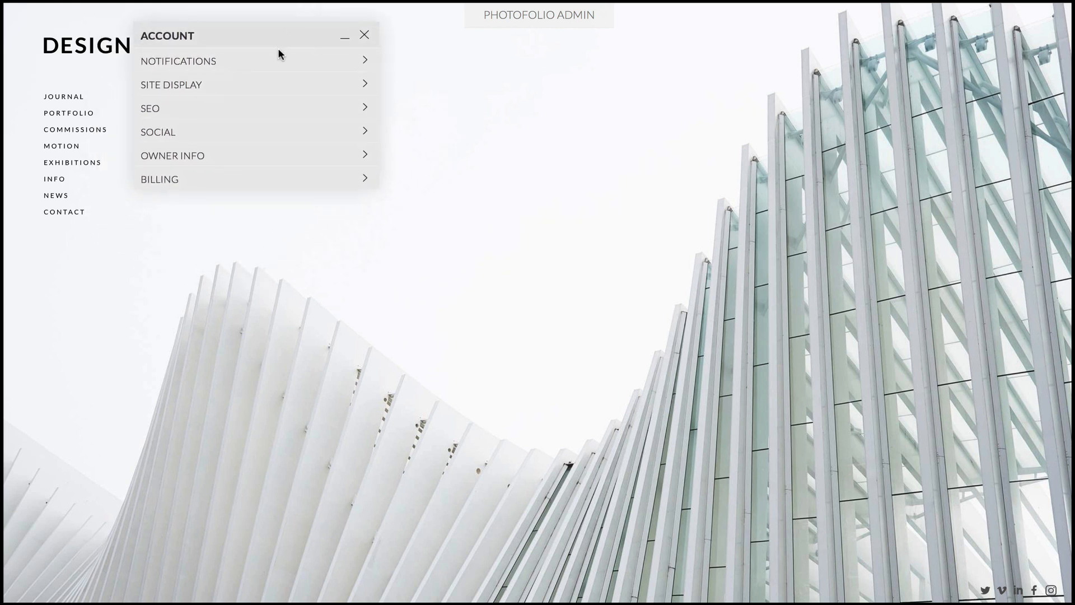
click(278, 57)
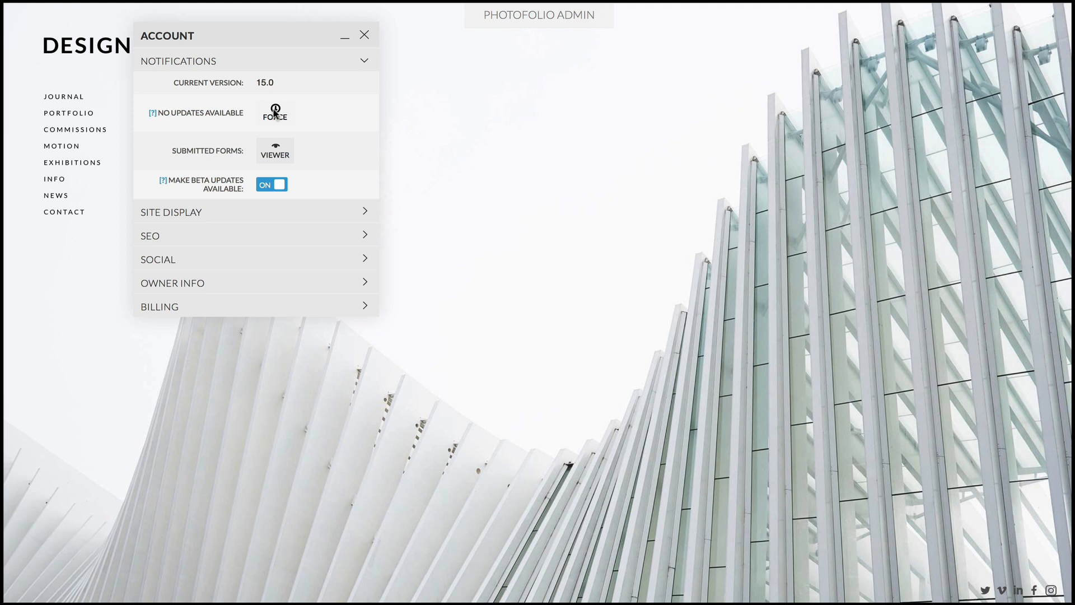
Open the submitted forms viewer and look through the inquiry, share and contact entries
click(268, 151)
scroll(550, 223, down, 1)
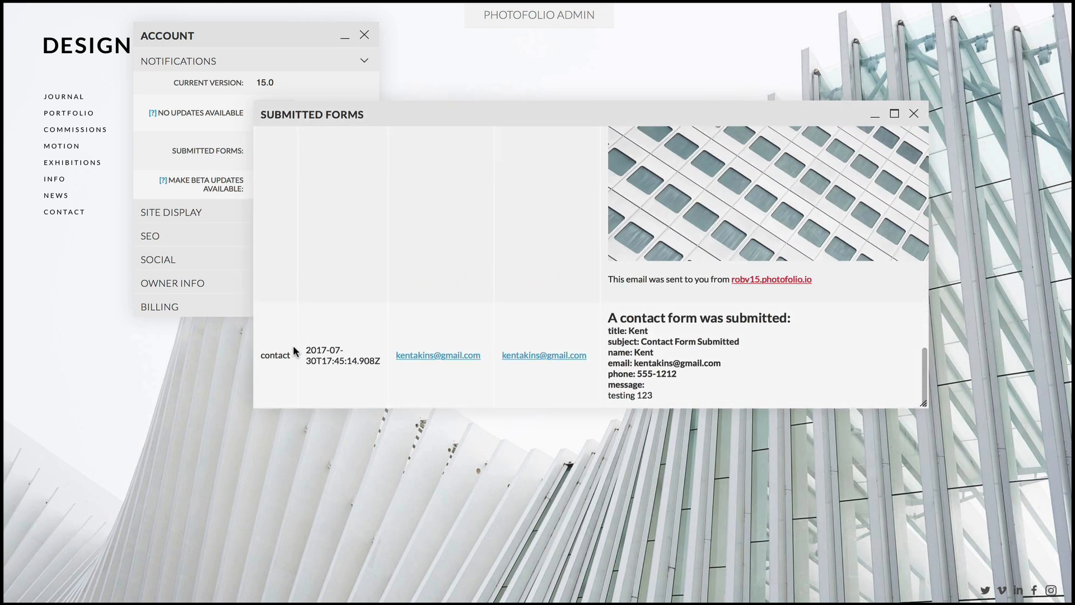
scroll(350, 352, down, 5)
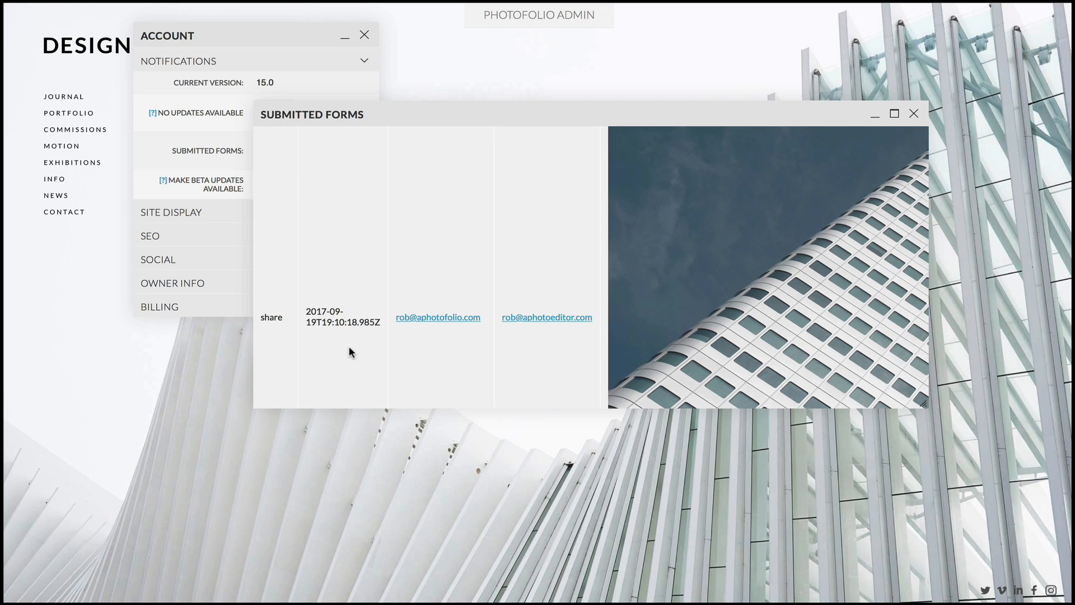
scroll(349, 347, down, 10)
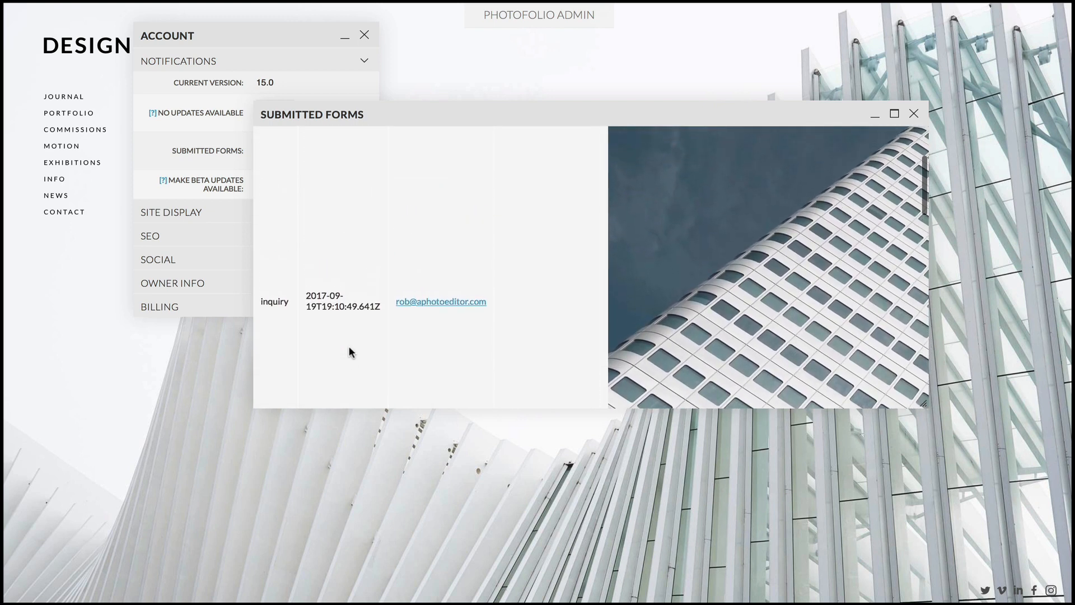
scroll(348, 347, up, 4)
scroll(348, 346, down, 5)
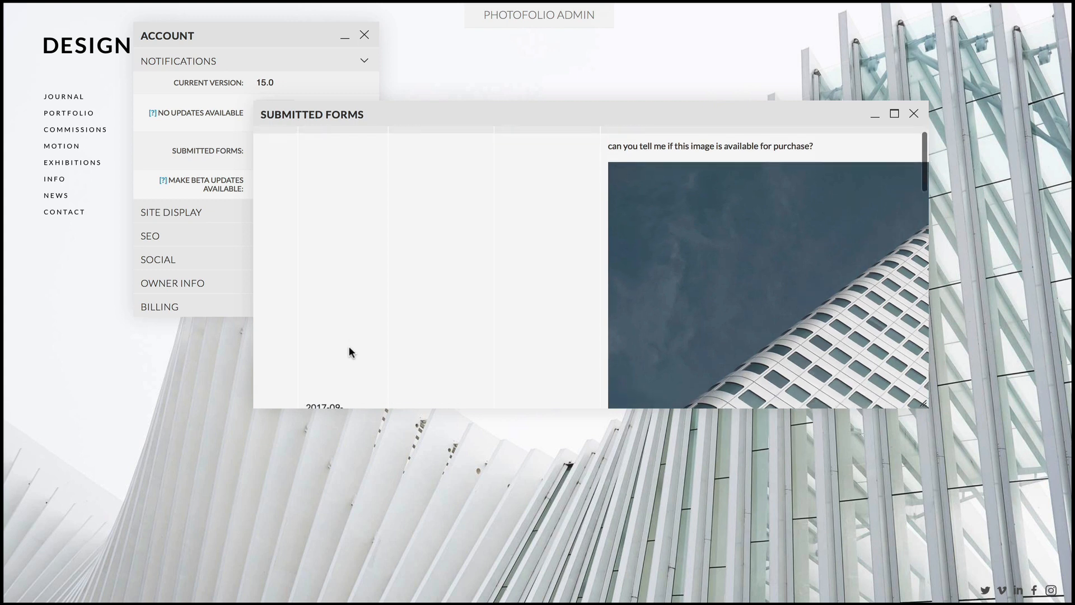
scroll(349, 352, up, 5)
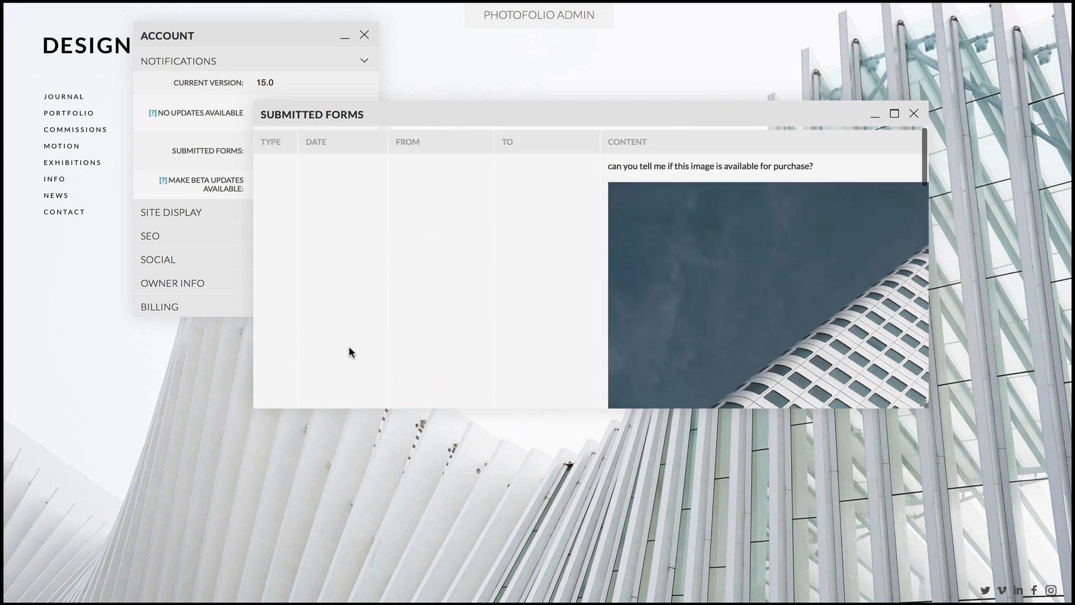
Reposition and enlarge the Submitted Forms window, review its entries at the larger size and close it
drag(543, 112, 403, 81)
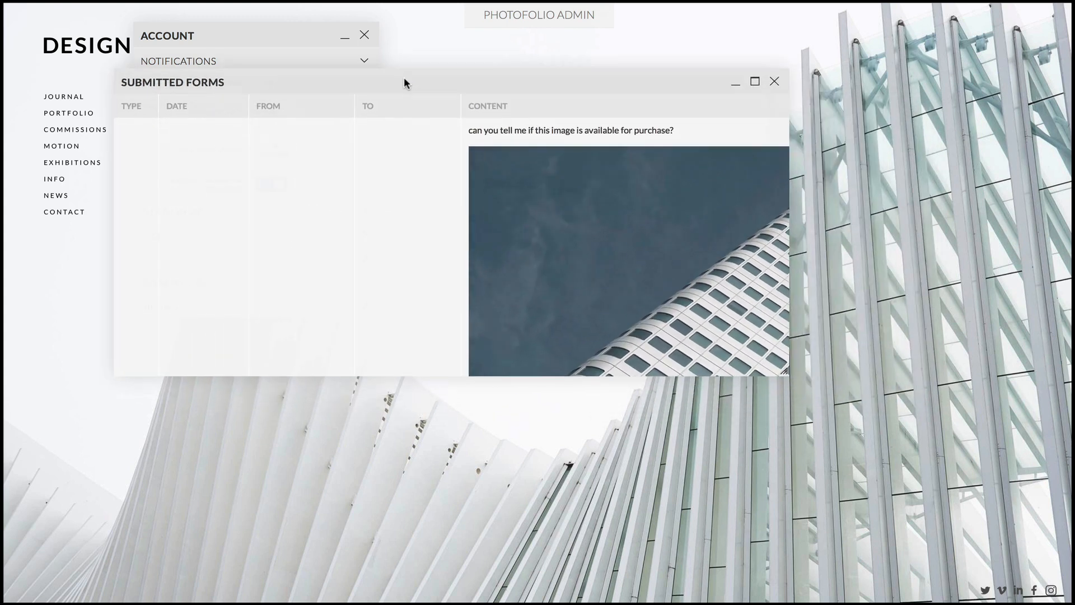
drag(792, 375, 1072, 568)
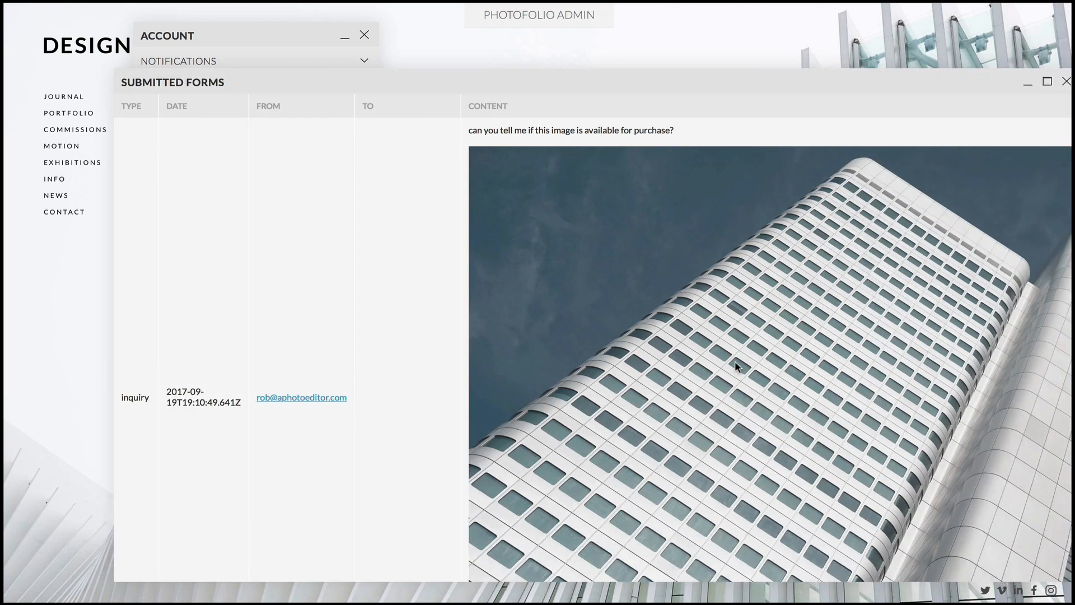
scroll(735, 363, down, 10)
scroll(735, 366, up, 1)
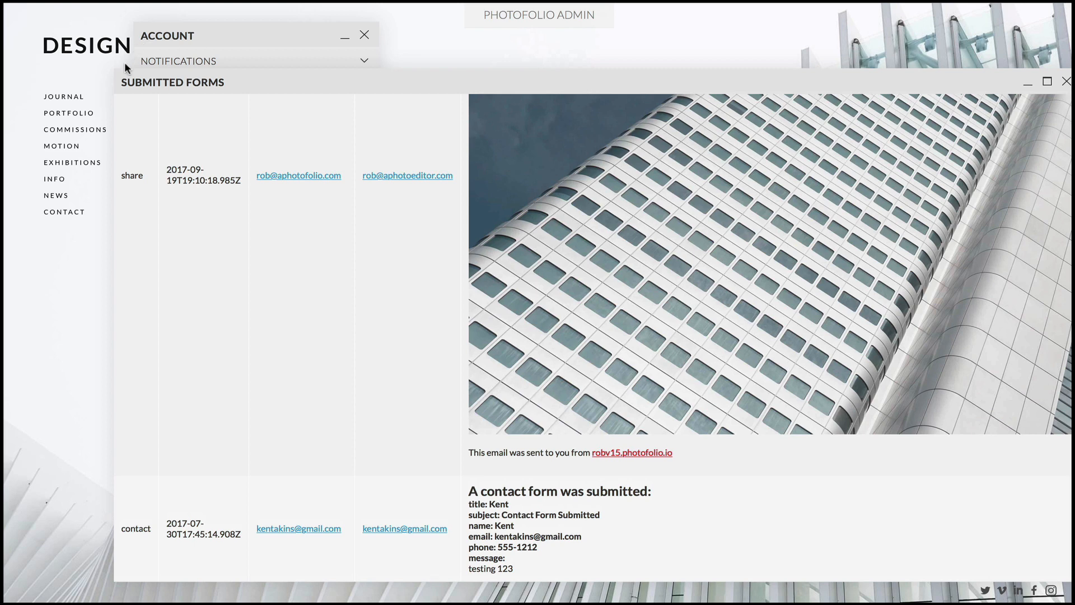
drag(789, 78, 700, 47)
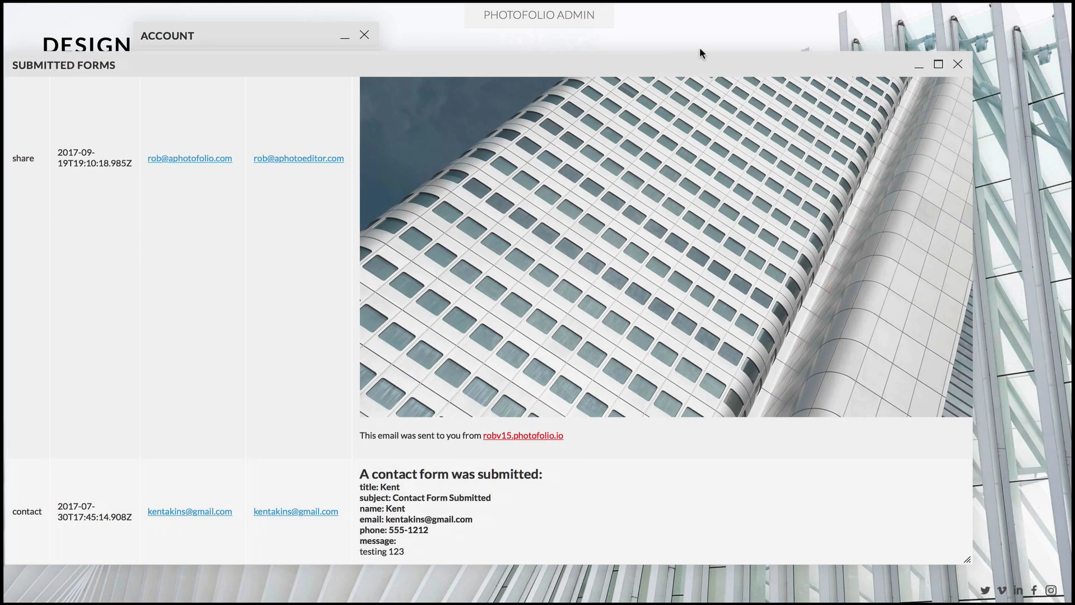
click(957, 65)
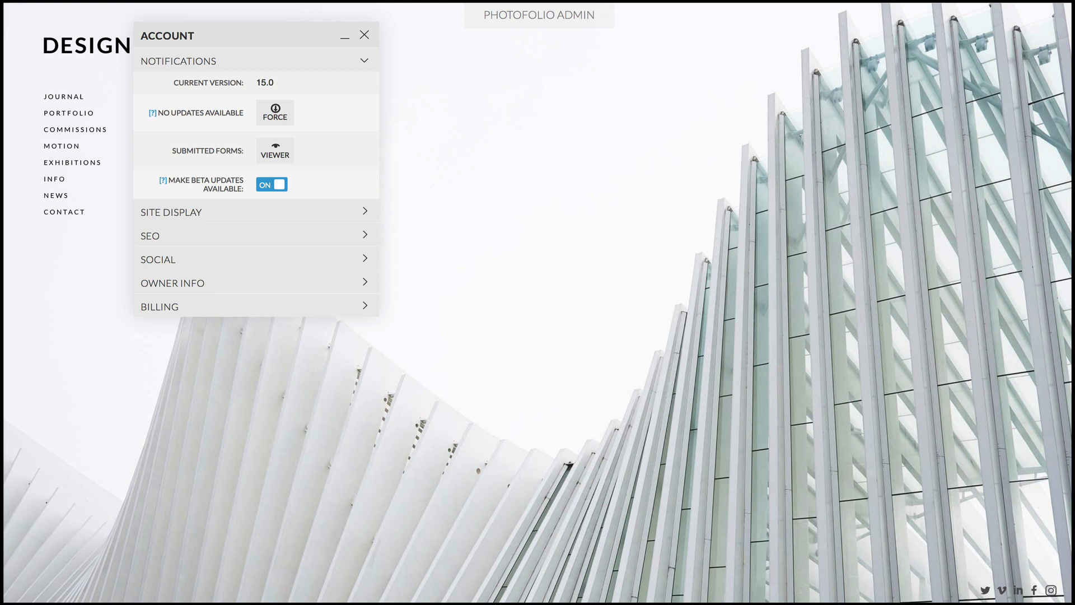
Set the blog feed to News in the Site Display settings
click(540, 15)
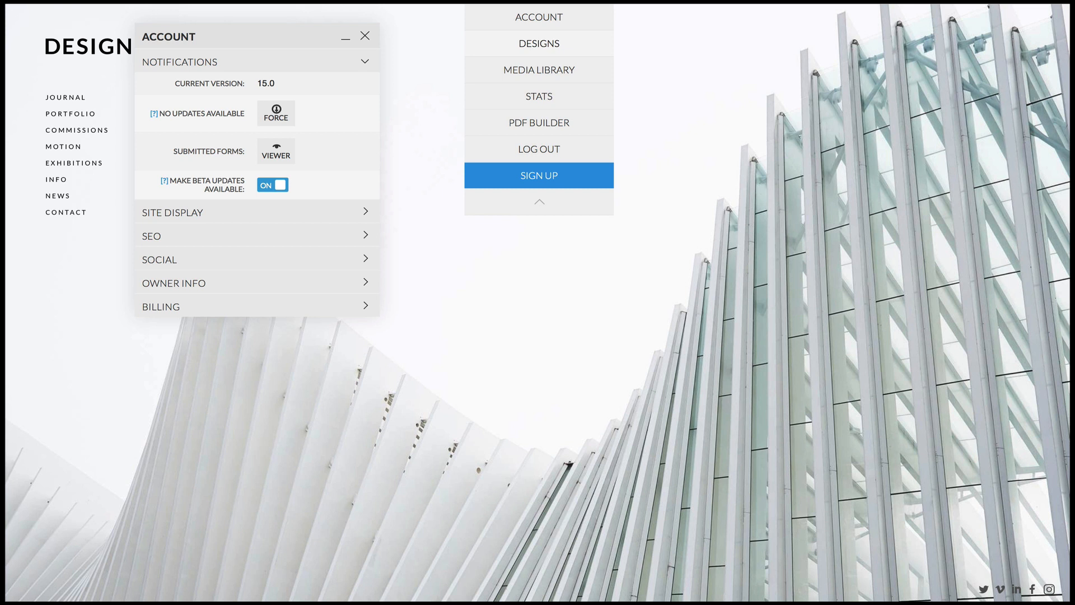
click(303, 210)
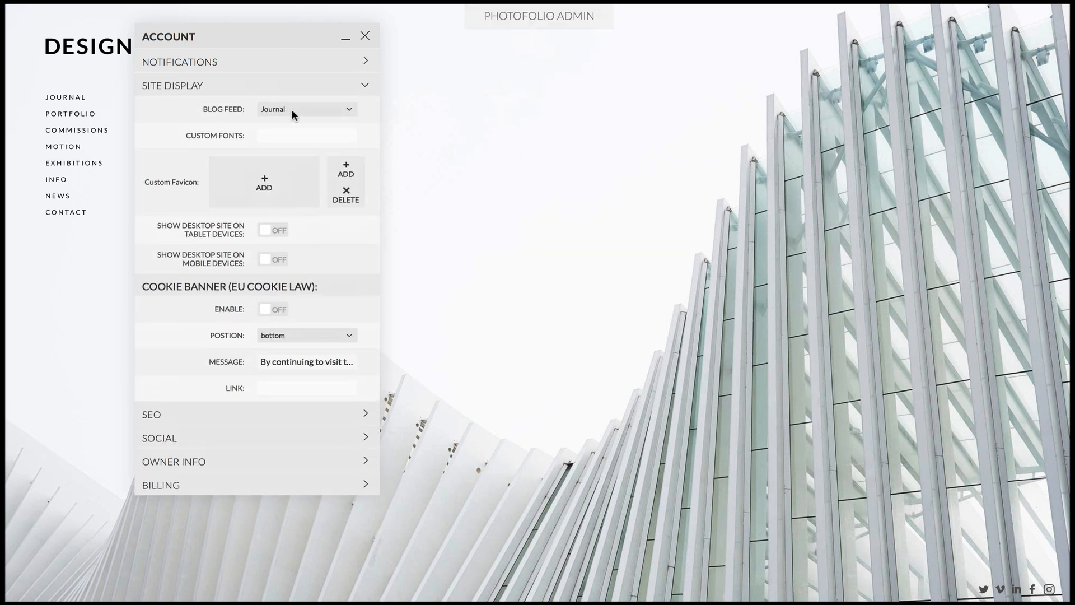
click(291, 110)
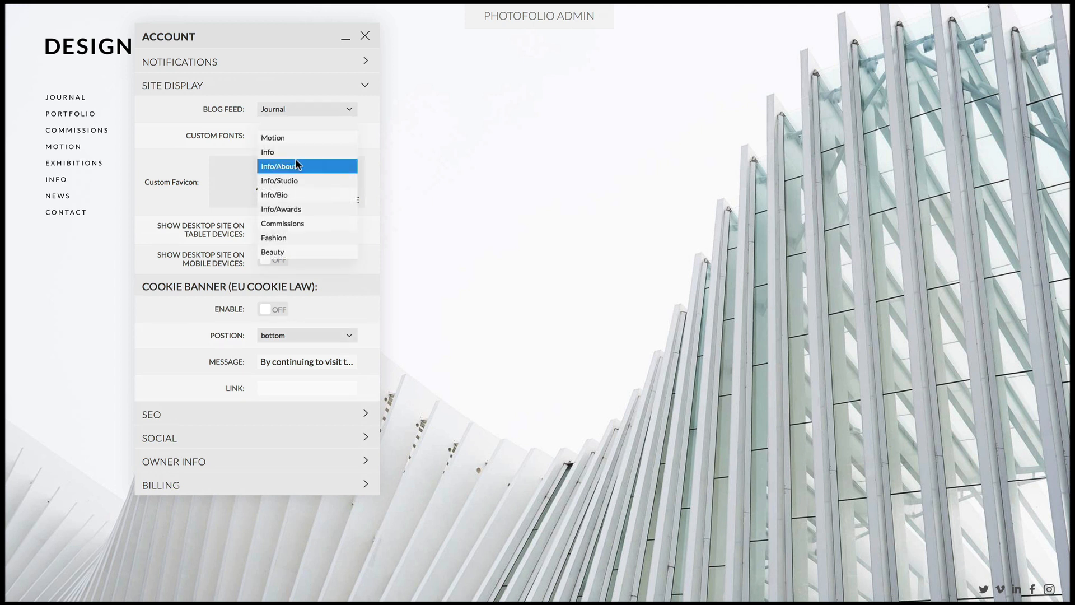
scroll(294, 158, down, 1)
scroll(295, 158, down, 3)
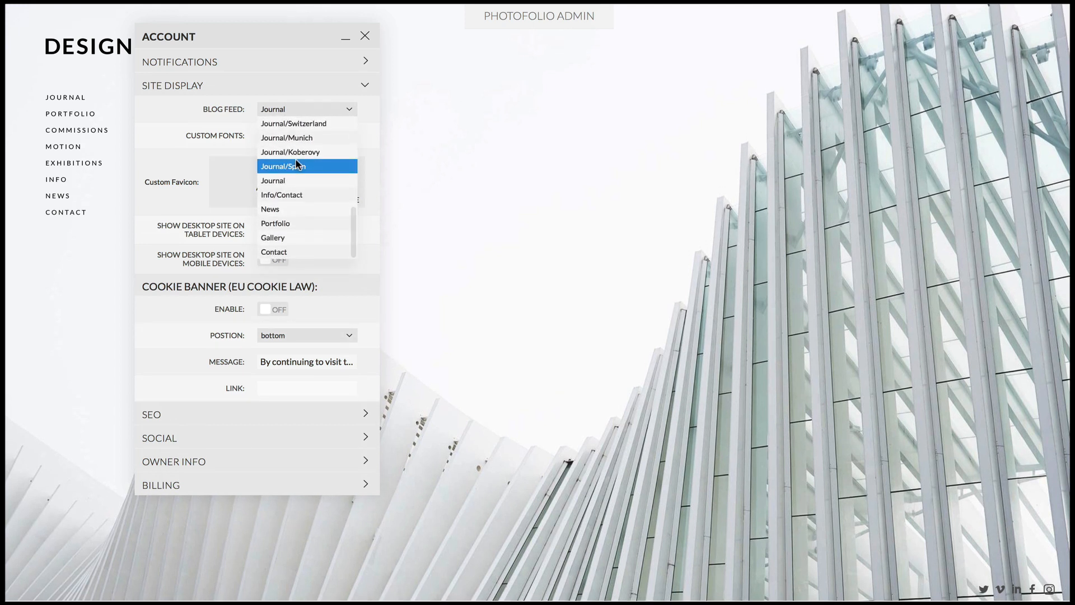
click(292, 205)
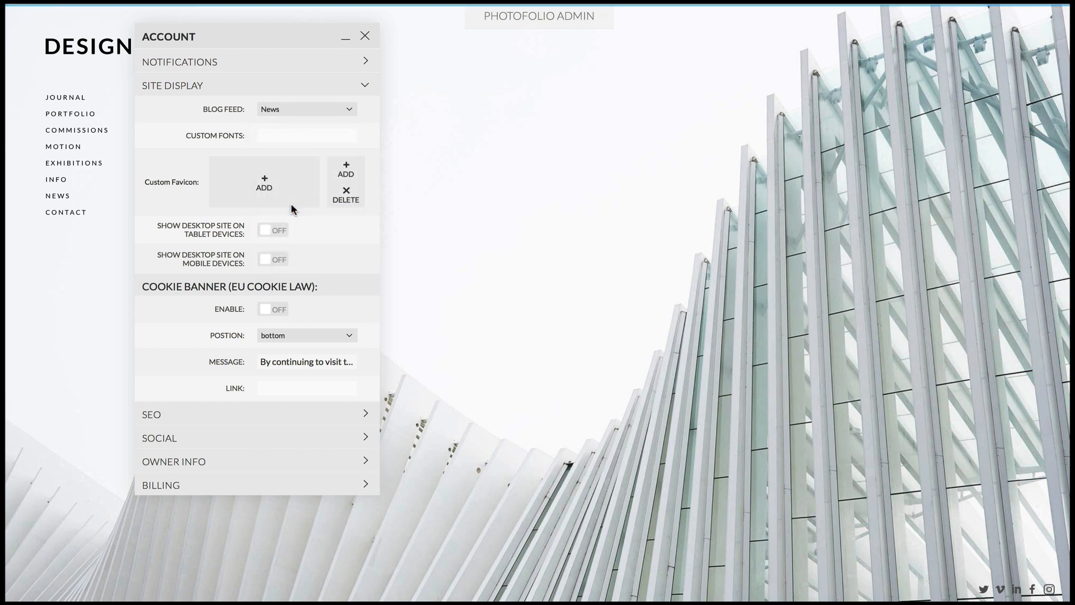
View the custom fonts field and the custom favicon upload window, closing the window without uploading
click(288, 132)
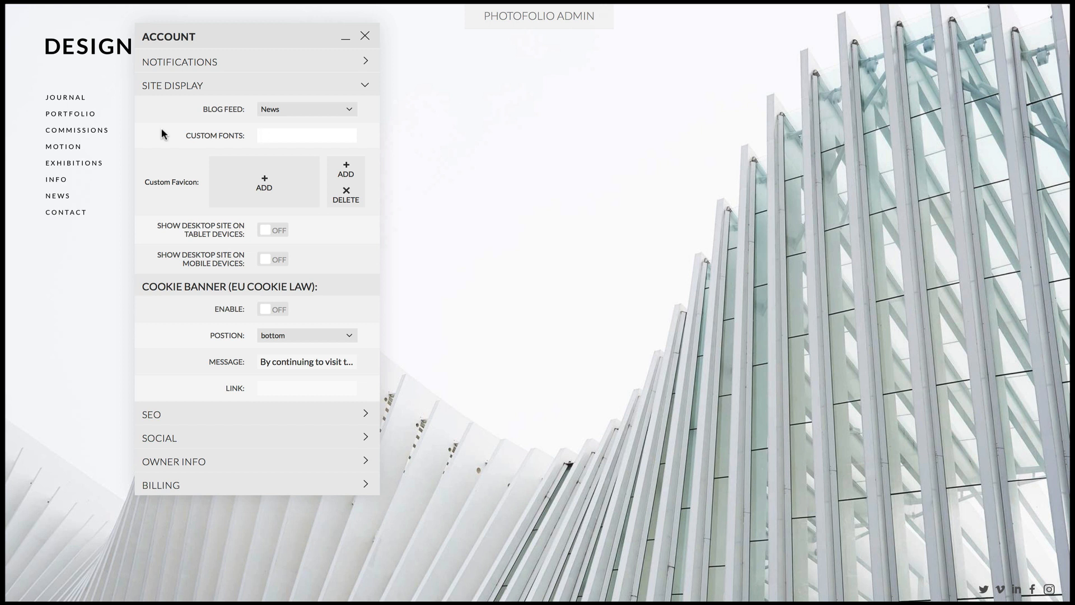
click(265, 188)
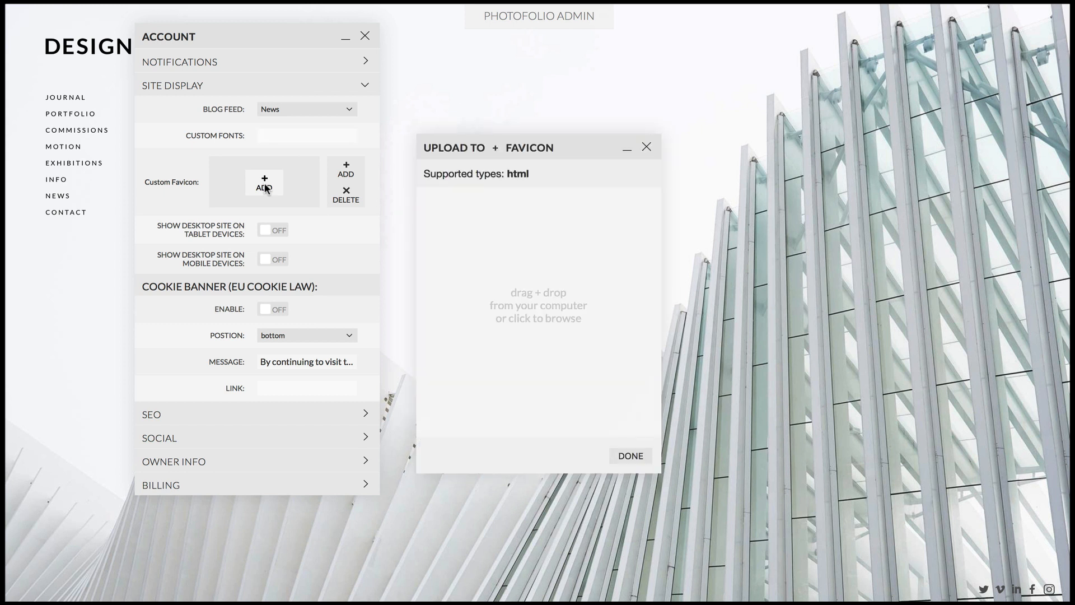
drag(521, 148, 505, 66)
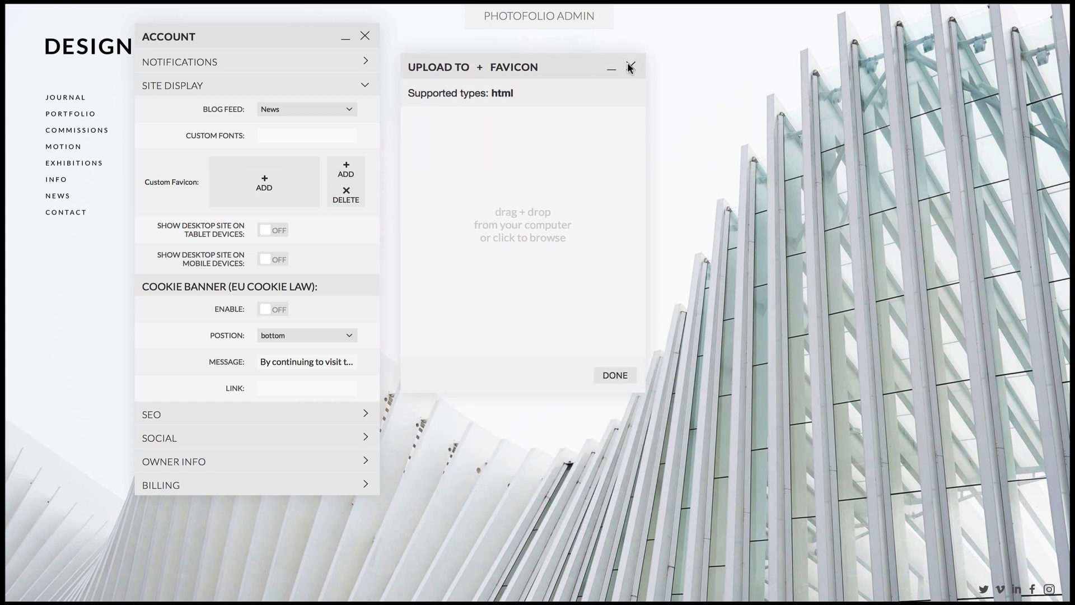
click(630, 67)
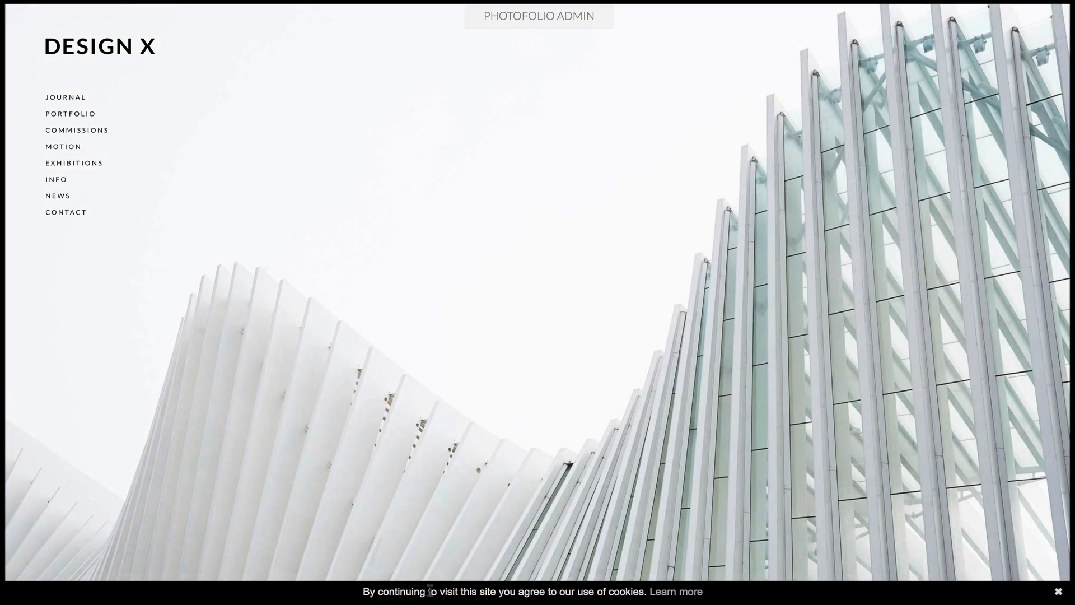
Check the page linked from the cookie banner's Learn more text, close it and dismiss the banner
click(680, 594)
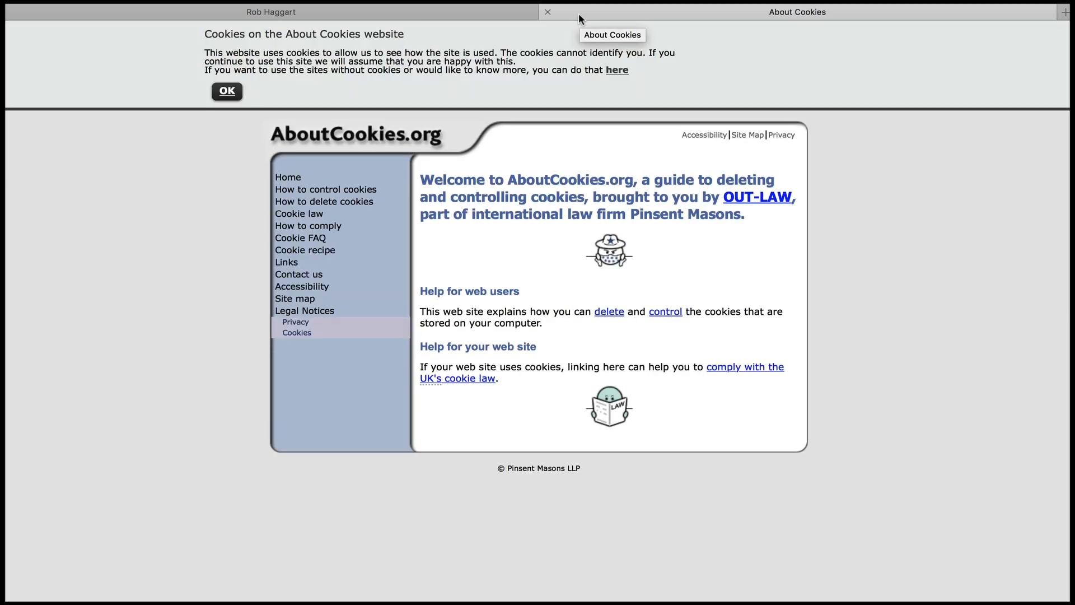
click(548, 11)
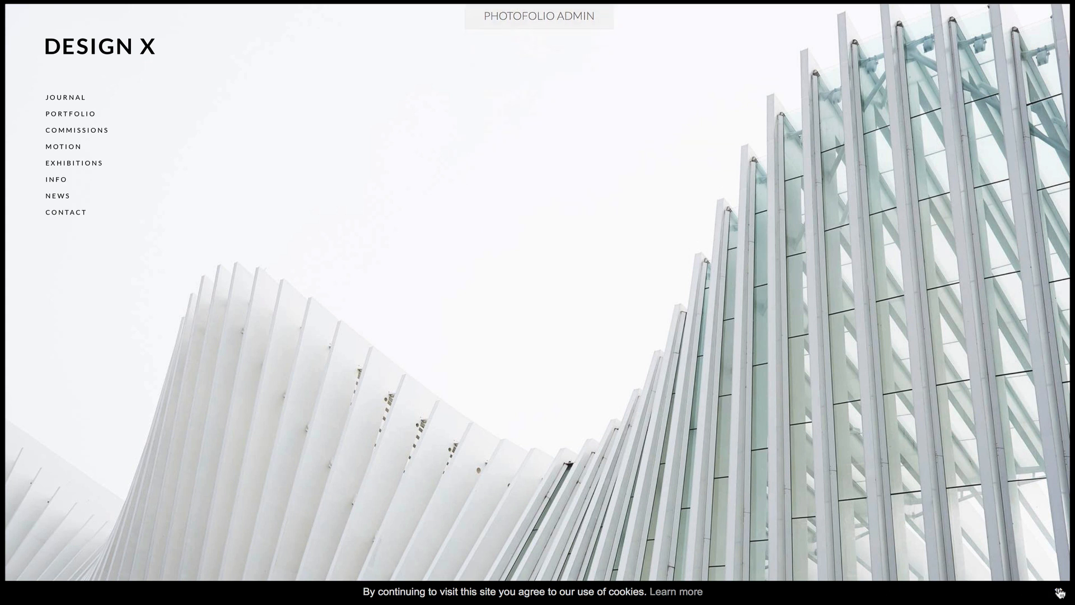
click(1059, 591)
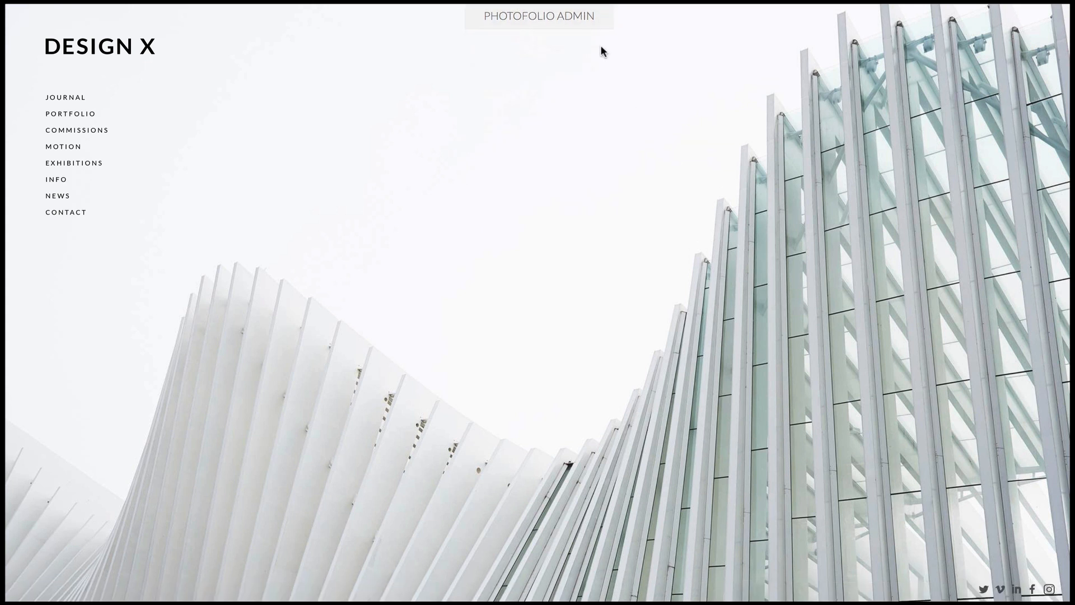
Reopen the Account window, expand Site Display and move the window clear of the site menu
mouse_move(559, 13)
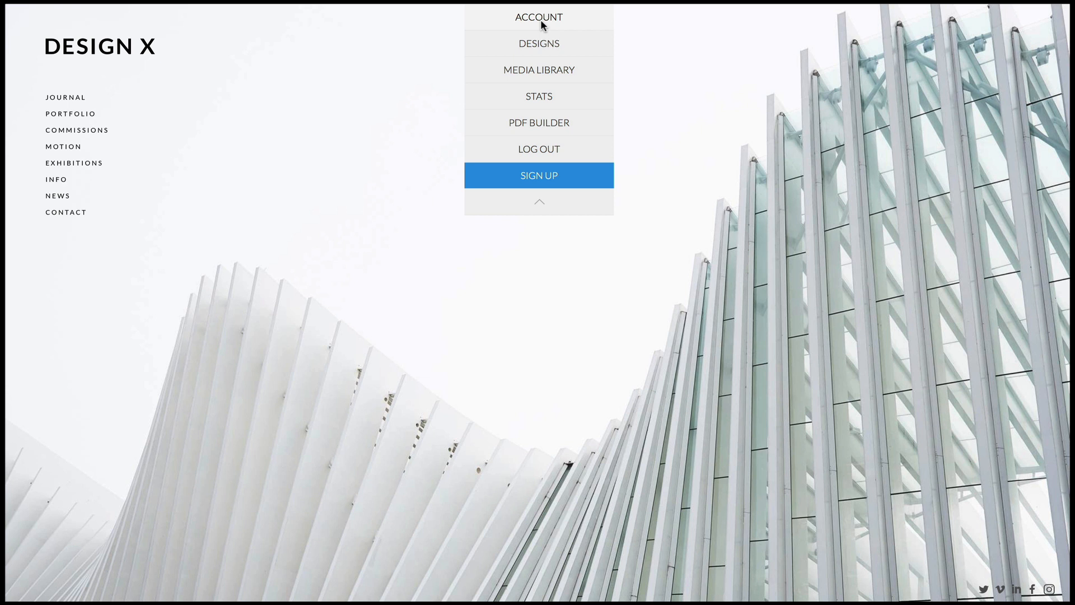
click(541, 22)
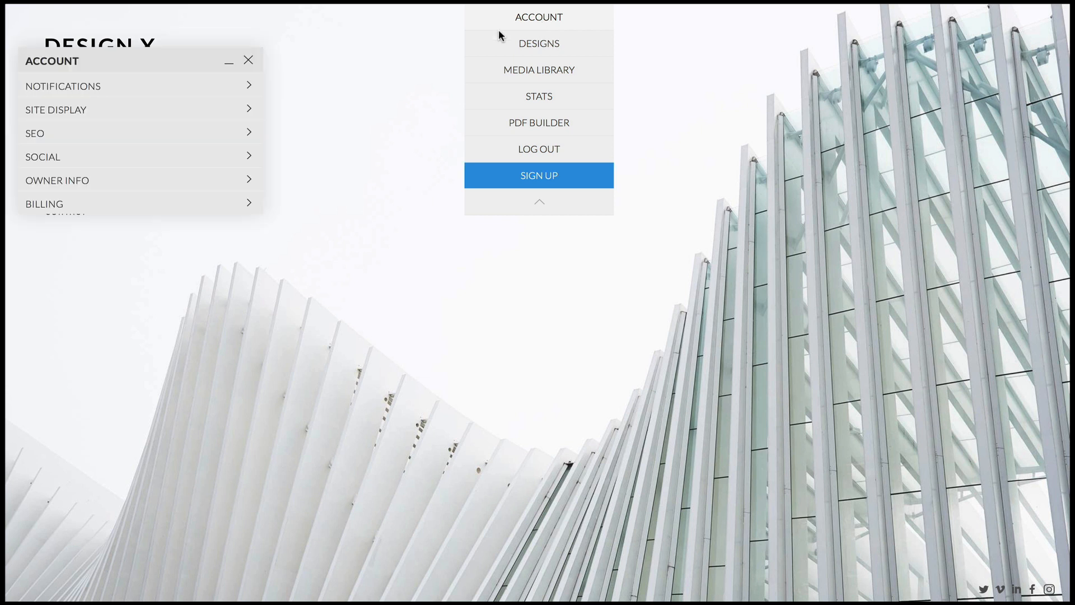
click(160, 109)
drag(200, 53, 295, 36)
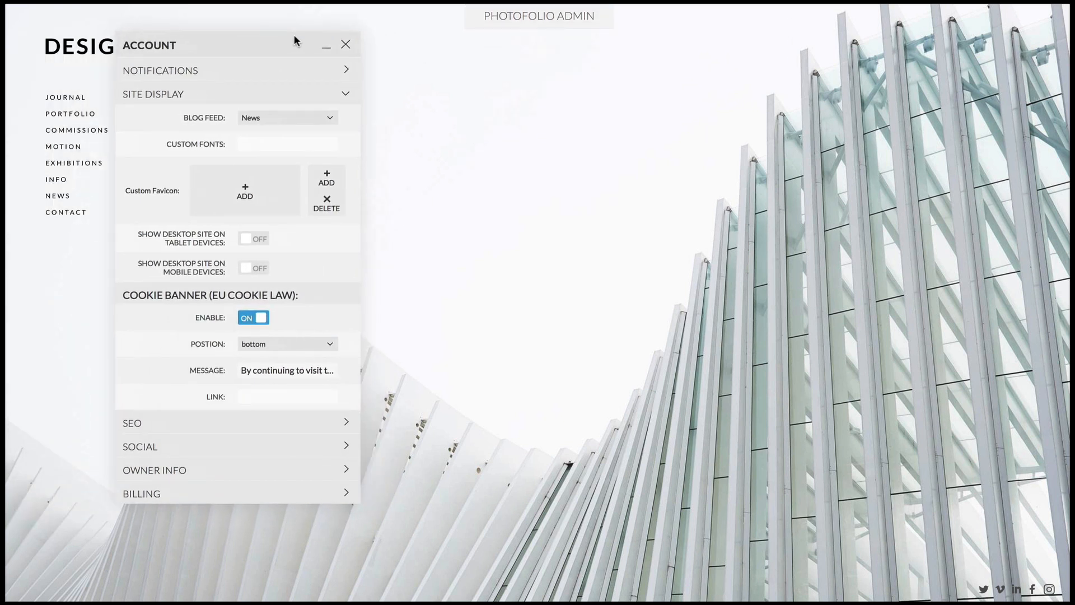
In the SEO settings, enter a meta description of the owner's full name followed by "is the CEO of PhotoFolio"
click(217, 422)
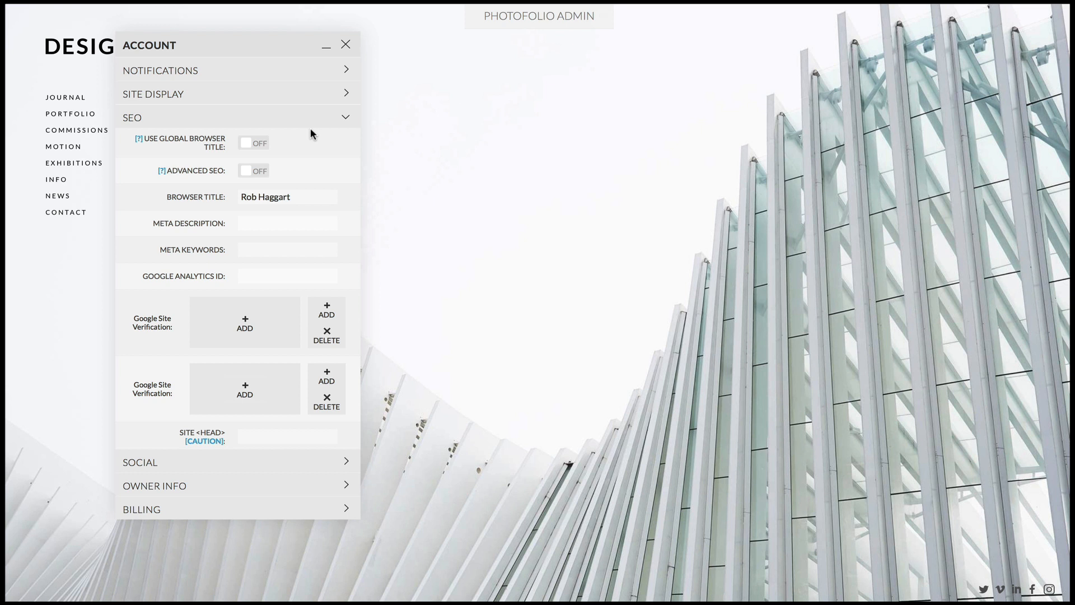
click(264, 222)
text(Rob Hagg)
text(art is the )
text(CEO of)
text( PhotoFoli)
text(o)
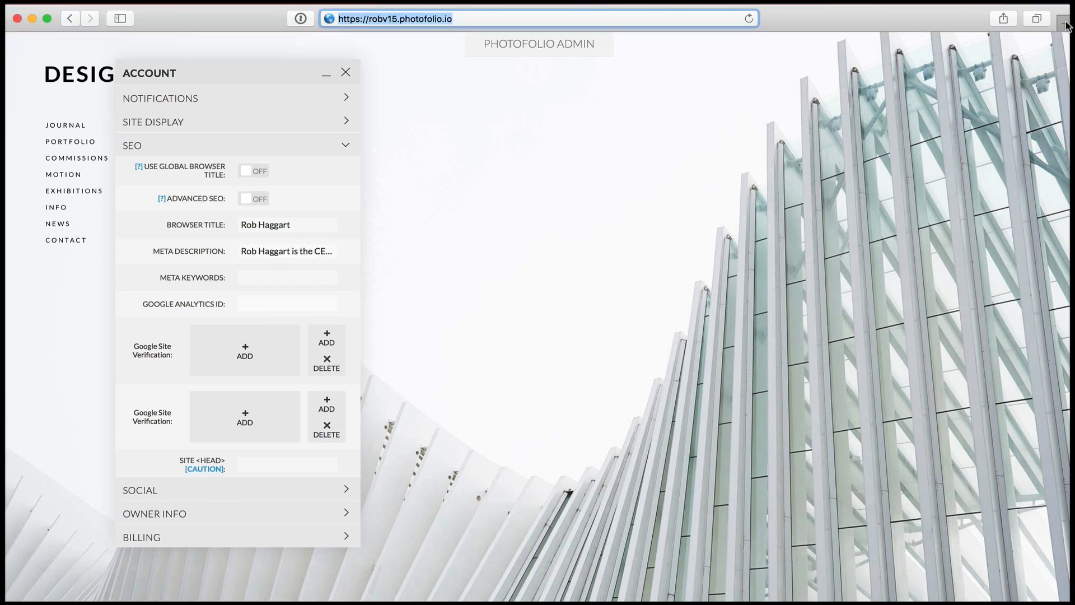
Open a second browser tab to view the site's browser title, and return to the site's own tab
click(1064, 22)
click(314, 37)
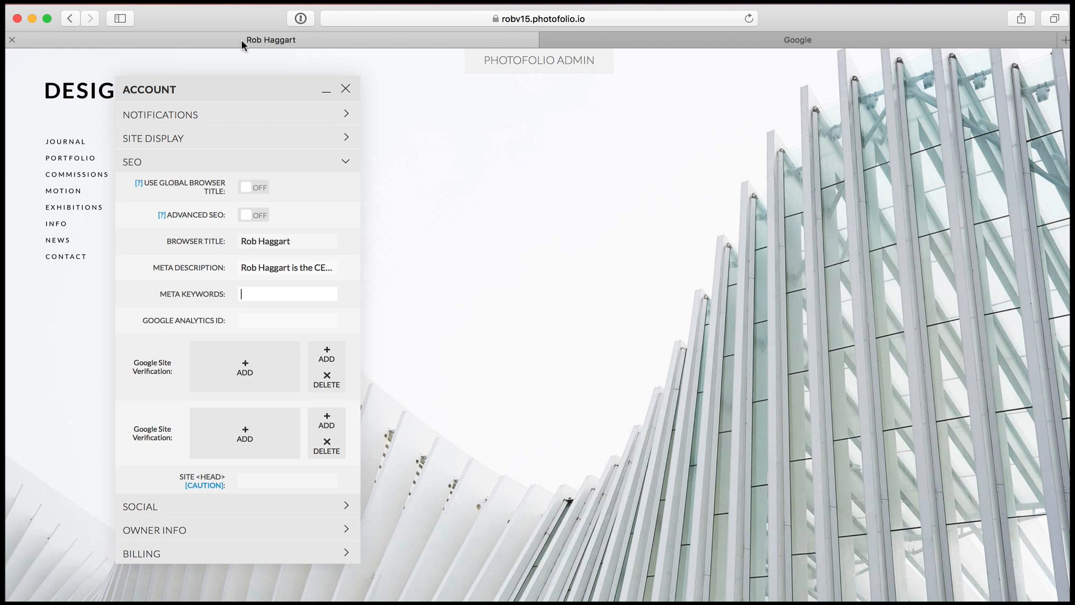
Append "- Durango Colorado" to the browser title in the SEO settings and reload the page
click(303, 242)
text(- Dura)
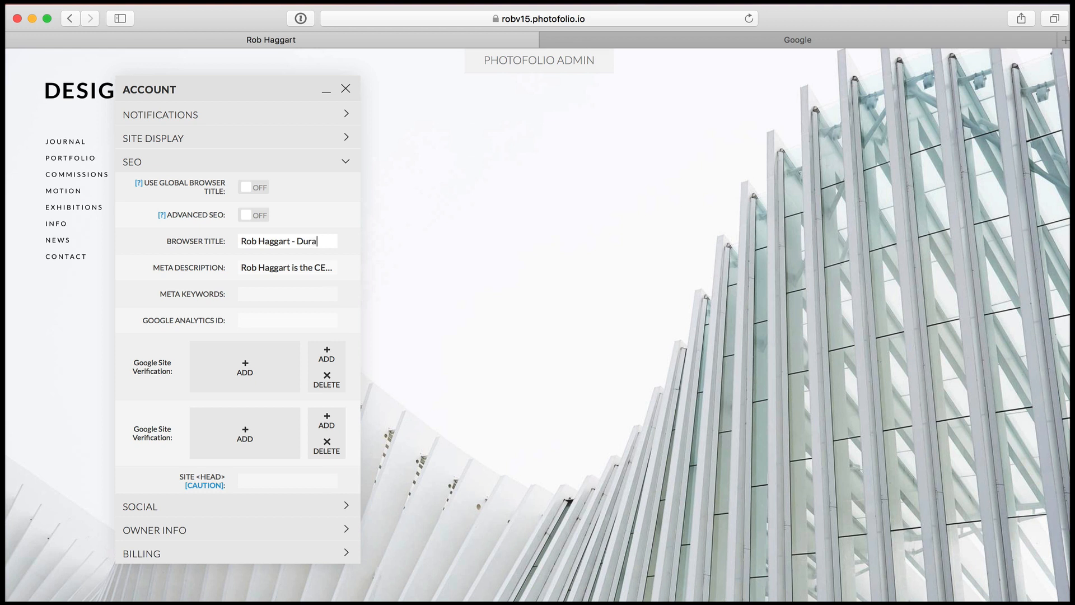
text(ngo Color)
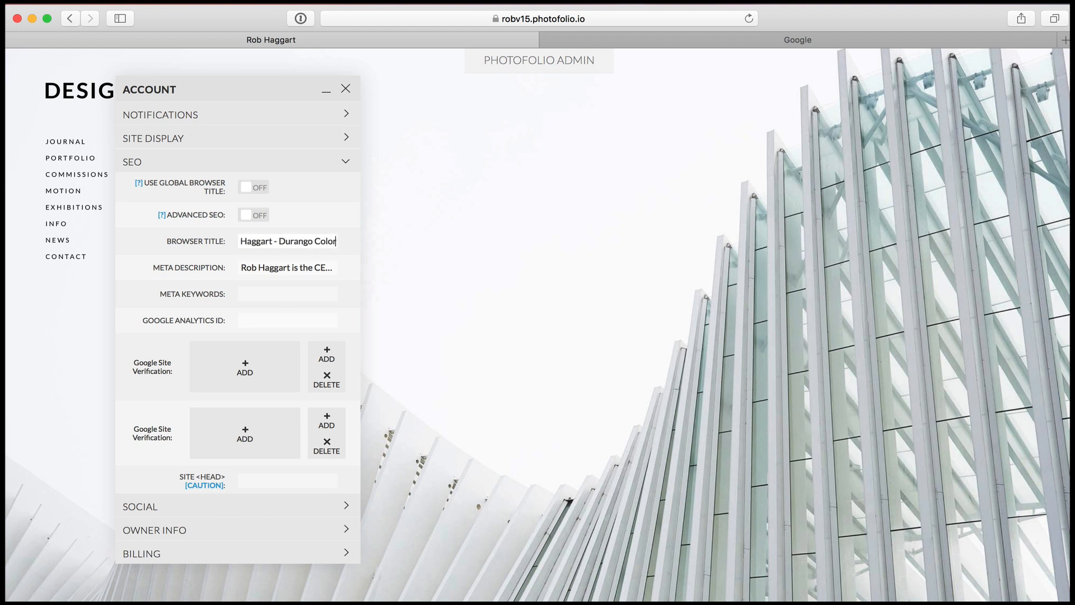
text(ado)
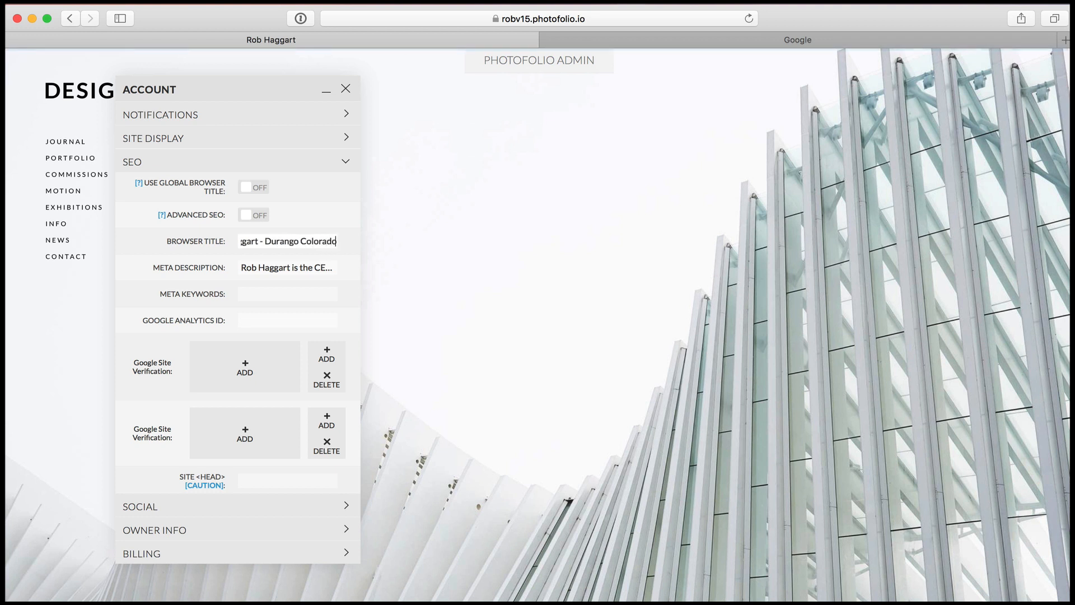
key(Tab)
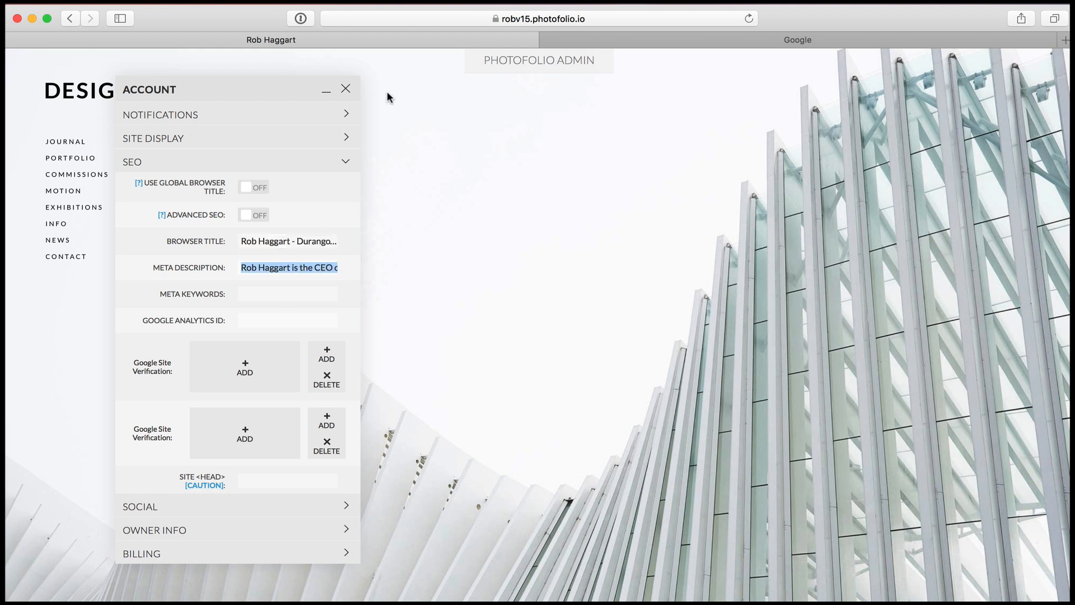
click(749, 18)
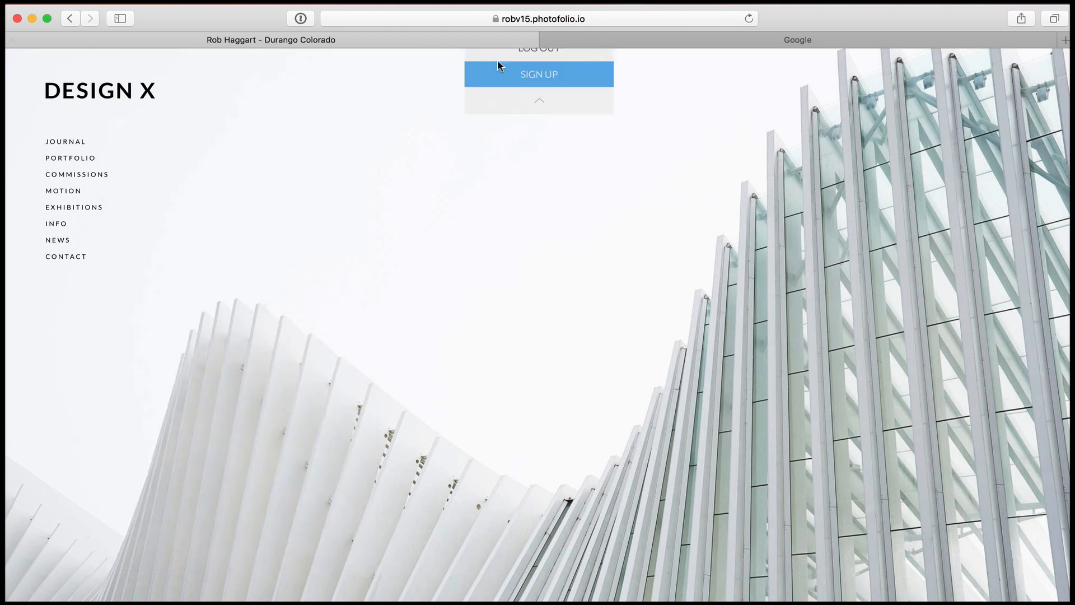
Reopen the Account window, expand SEO and move the window clear of the site menu
click(547, 71)
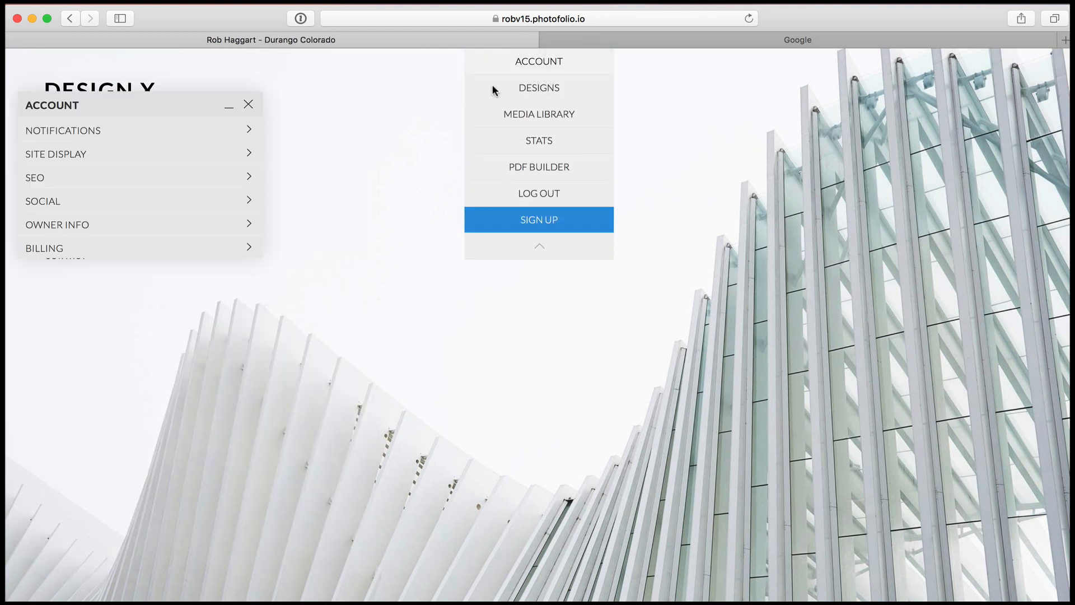
click(140, 179)
drag(186, 95, 290, 84)
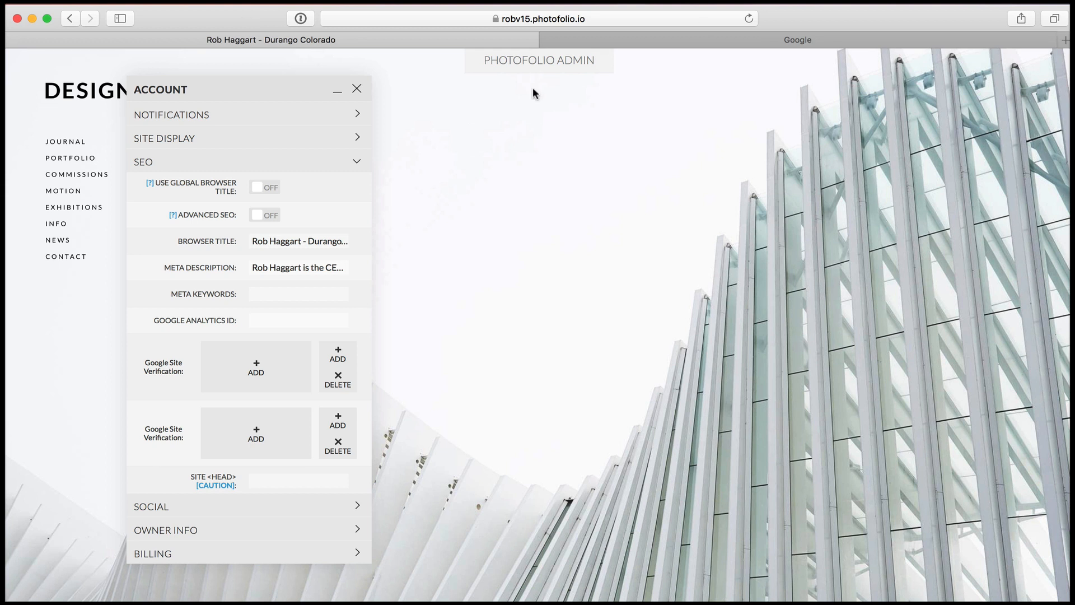
Open the Demo Images folder in the Media Library, view it as a list and return to thumbnails
click(538, 62)
click(559, 114)
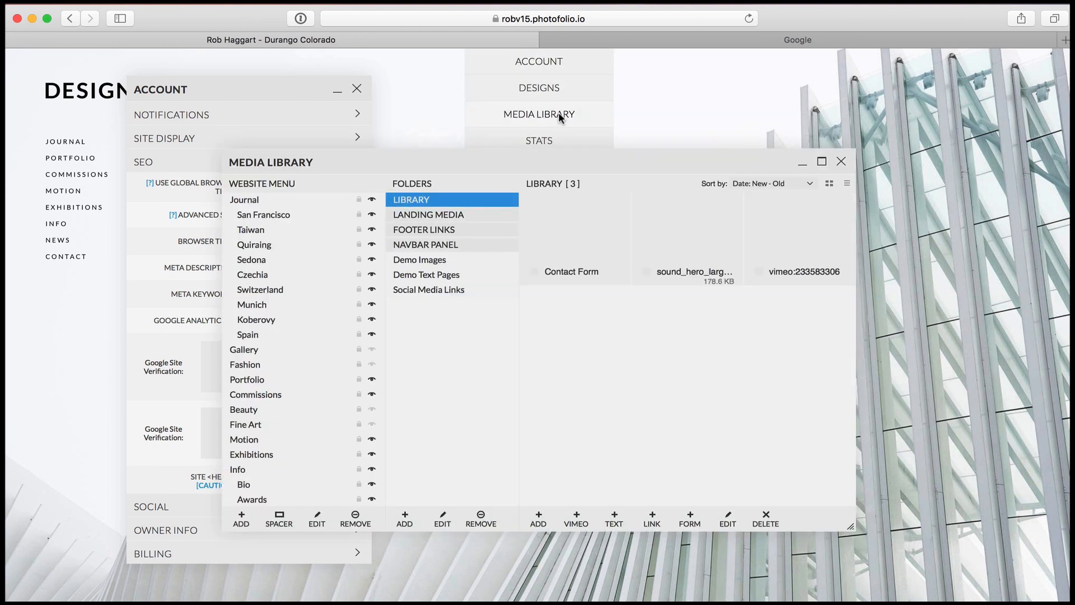
click(429, 261)
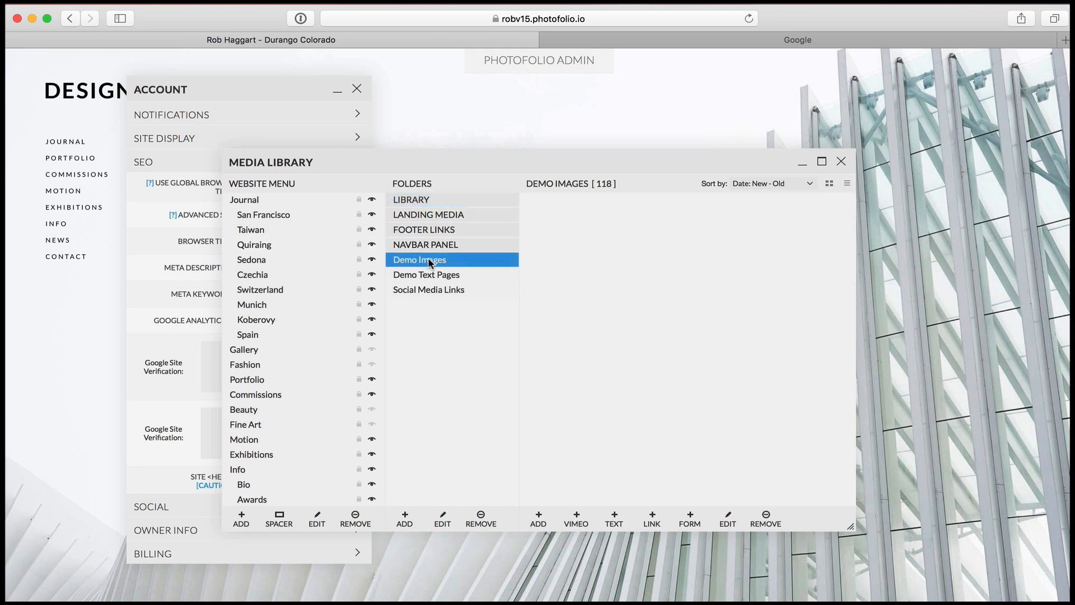
click(848, 185)
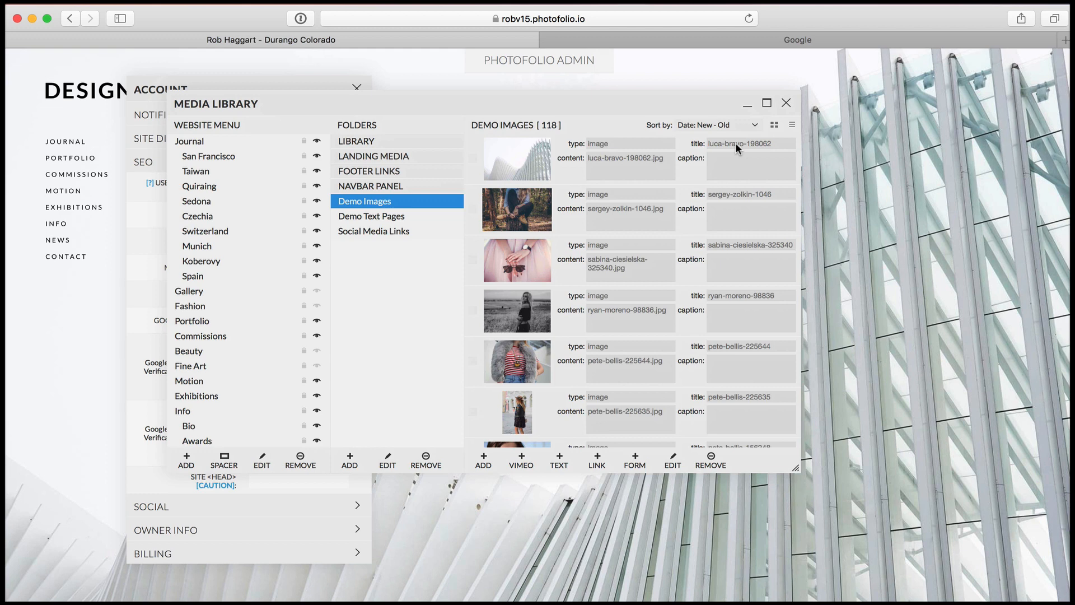
click(775, 124)
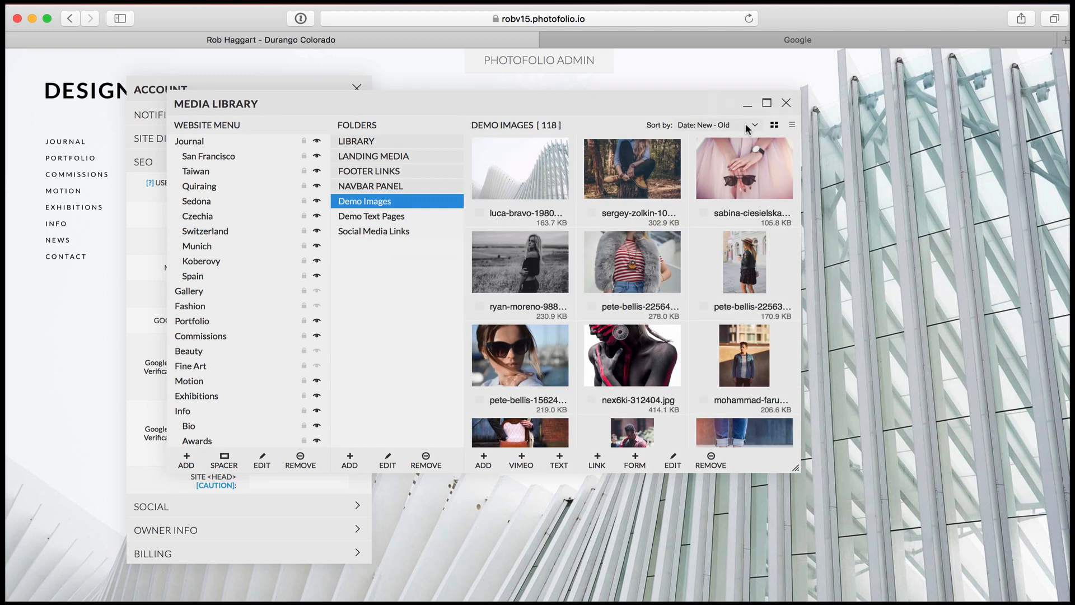
Set the first demo image's title to the owner's full name followed by "Architectural Photographer", and close the Media Library
double_click(546, 166)
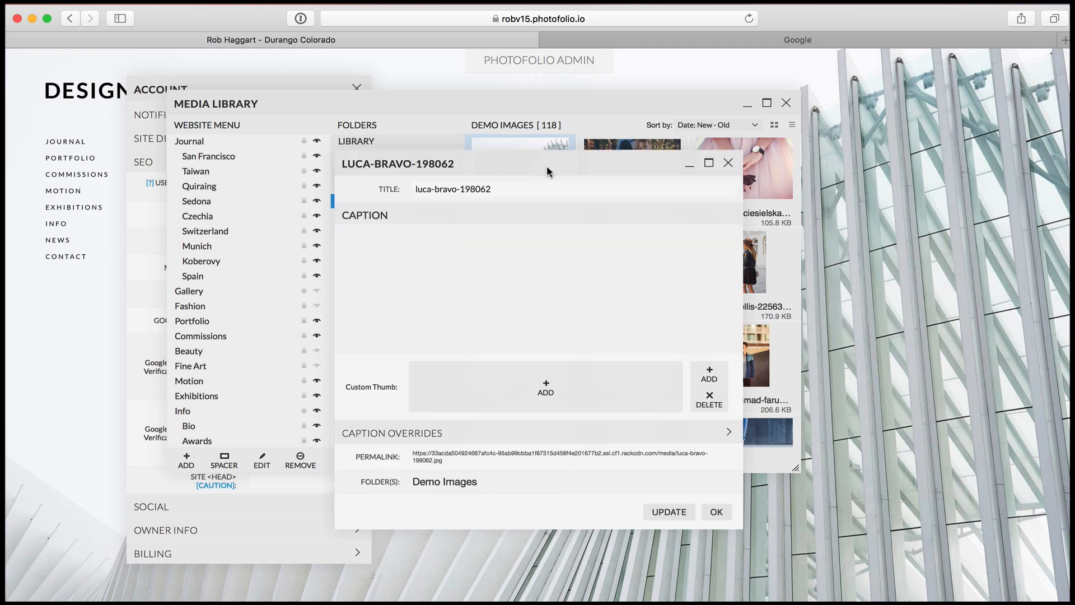
triple_click(506, 186)
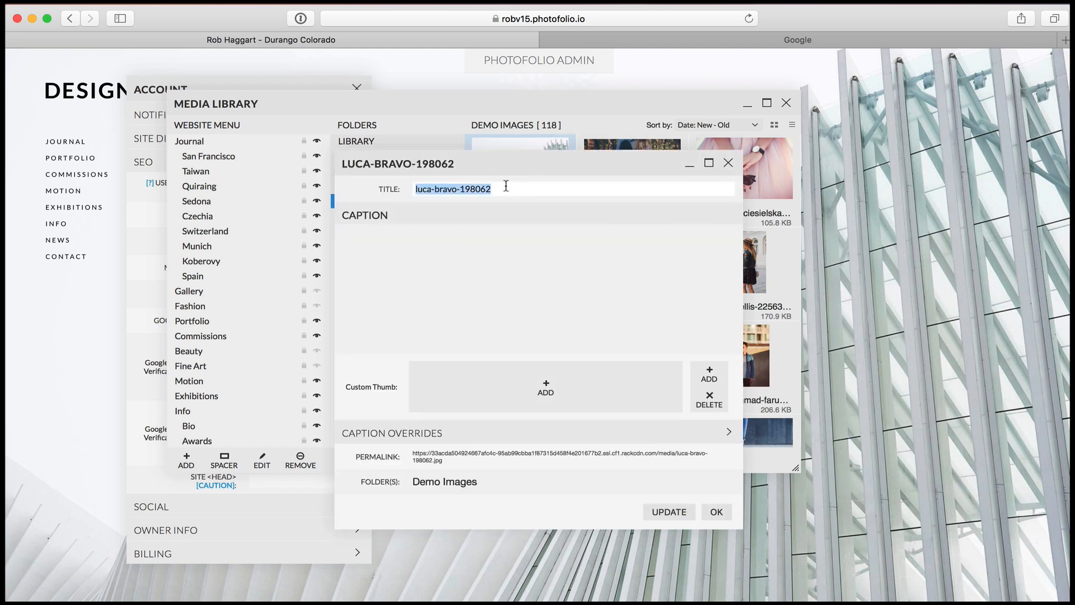
text(Rob Haggar)
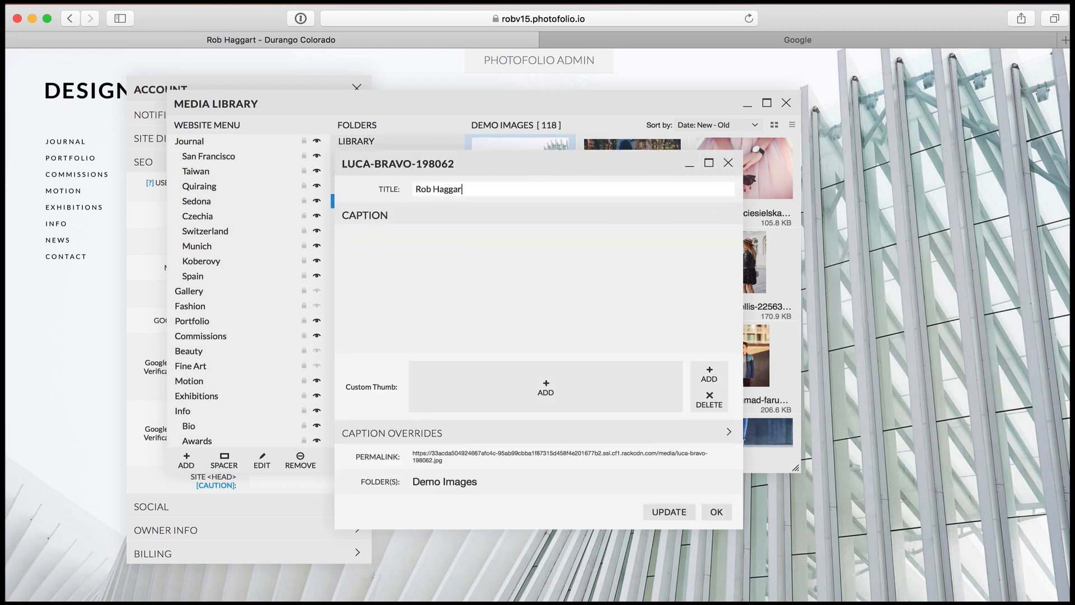
text(t Architectyu)
key(BackSpace)
key(BackSpace)
text(ural Photographer)
key(Return)
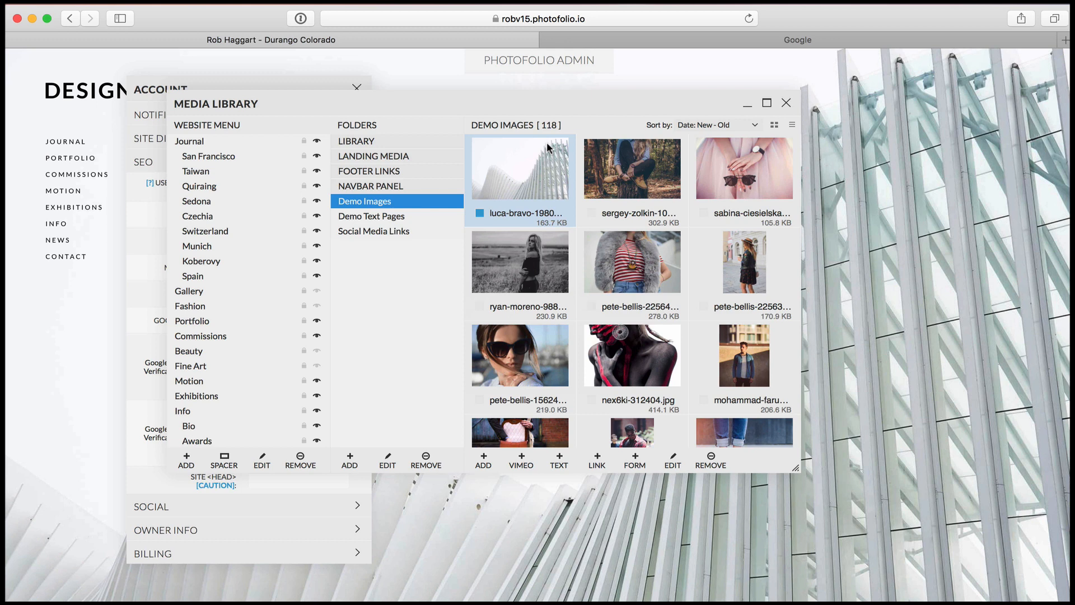
click(786, 105)
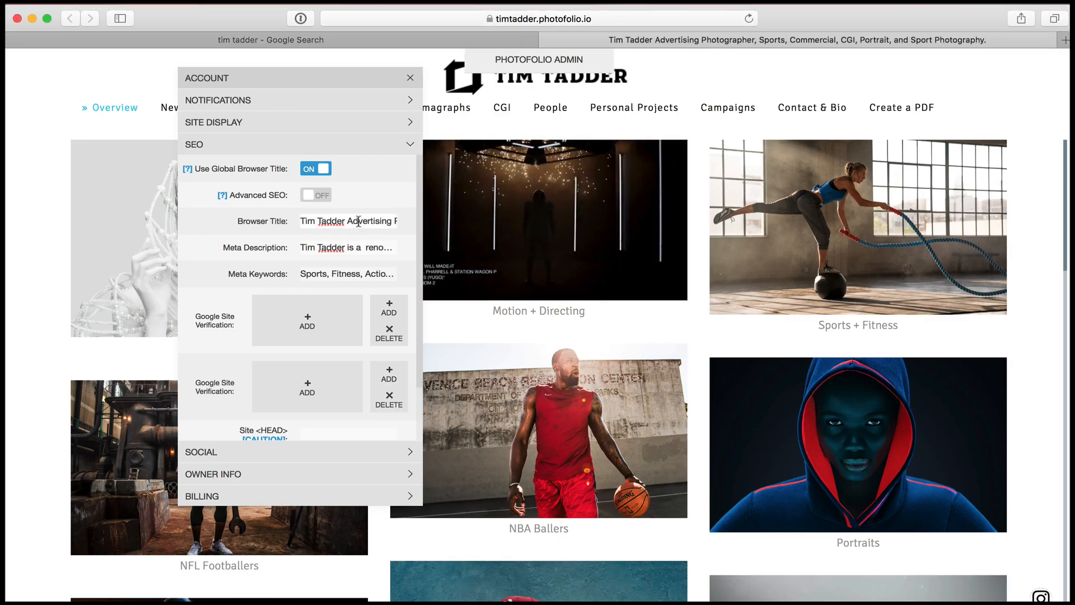
Switch to the Google results for the example photographer and highlight the meta description under the first result
key(super+Tab)
drag(618, 132, 680, 153)
click(270, 39)
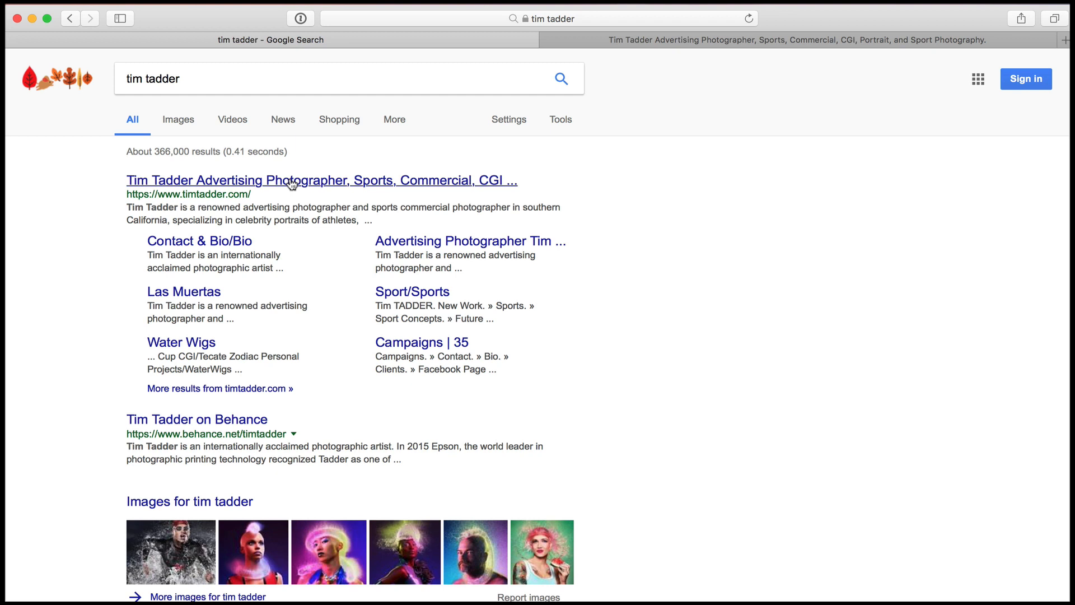
drag(373, 220, 127, 212)
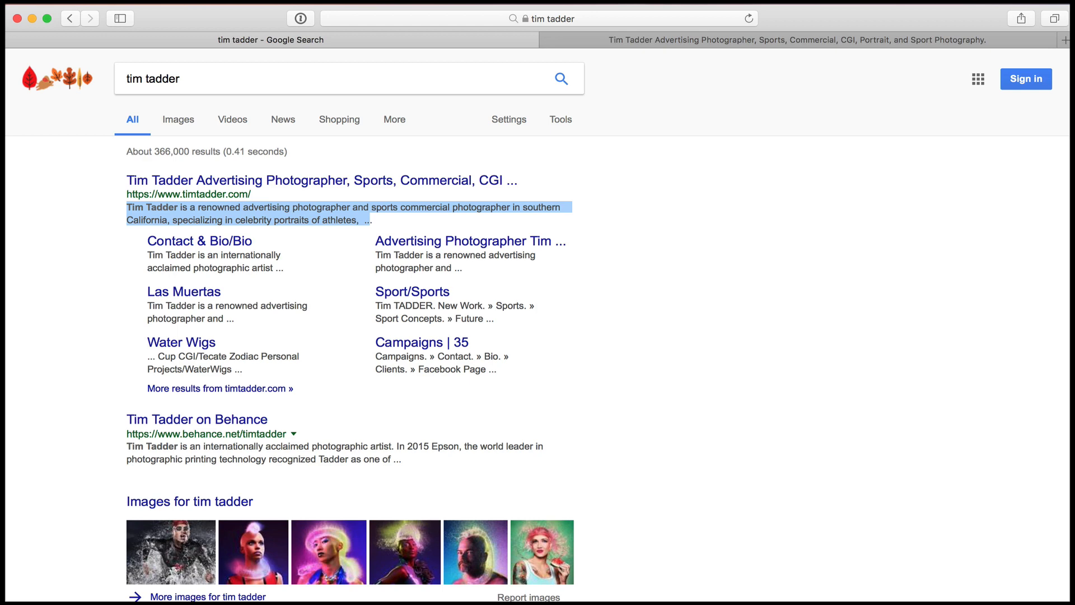
Look up the tracking ID format in the Analytics Help article on setting up tracking and highlight the example ID
key(super+Tab)
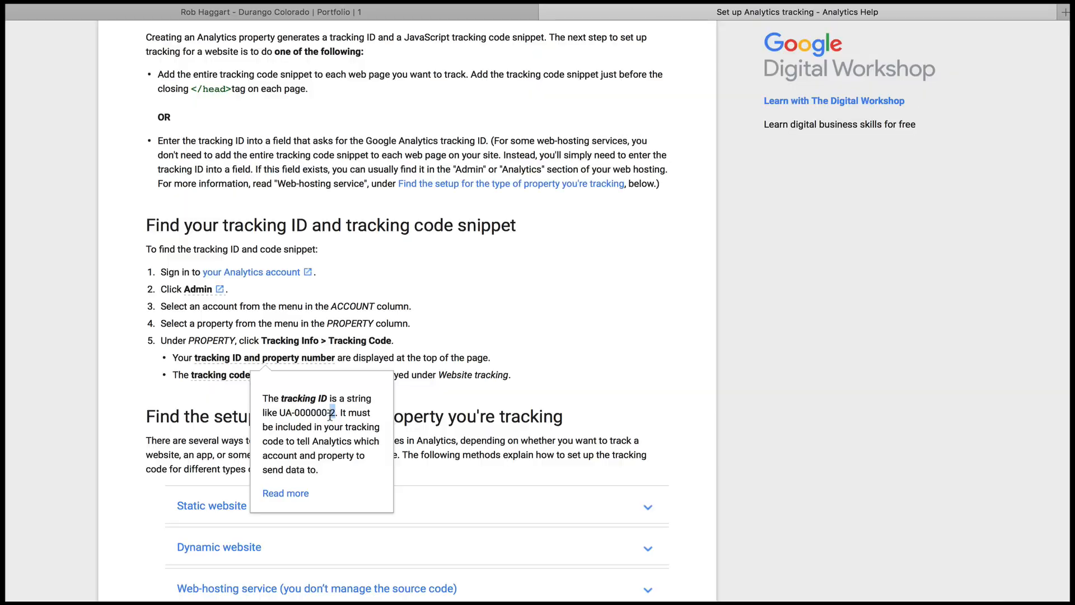
drag(330, 415, 280, 418)
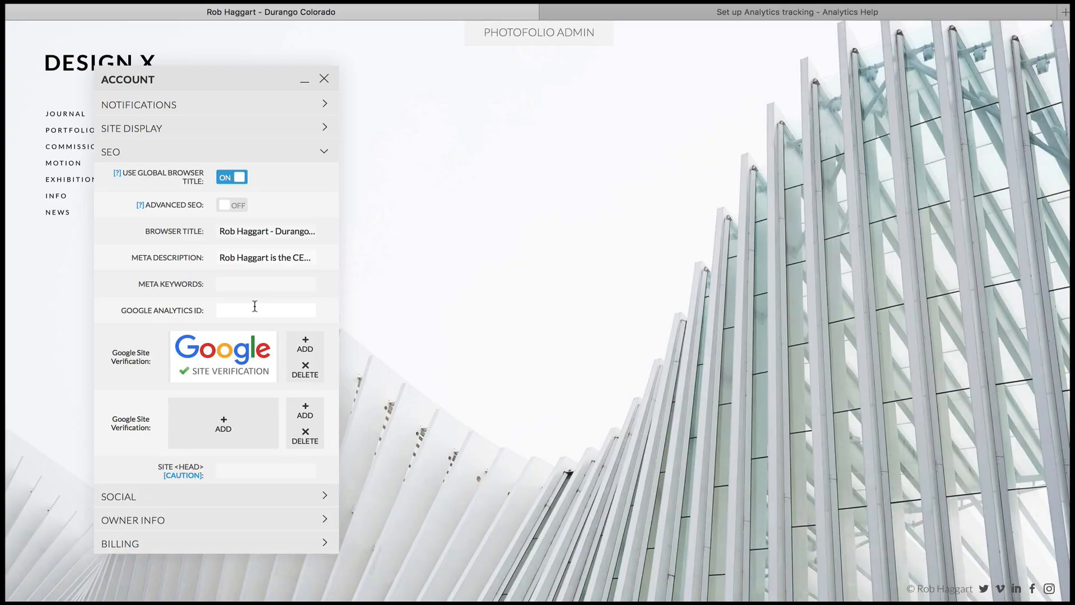
text(UA-000000-2)
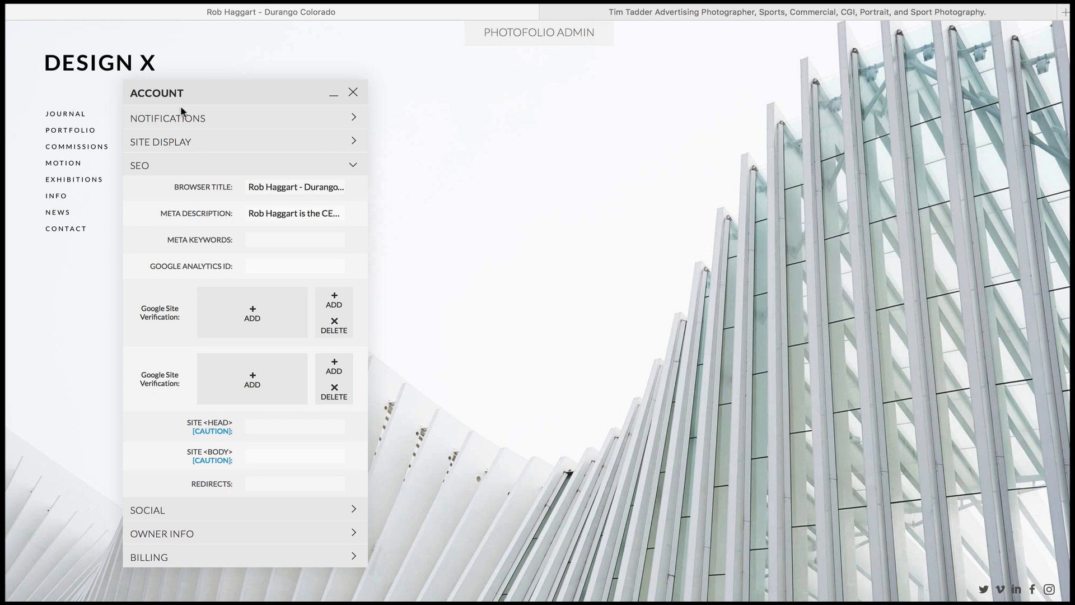
Upload the HTML verification file to the first Google Site Verification slot in the SEO settings
click(211, 320)
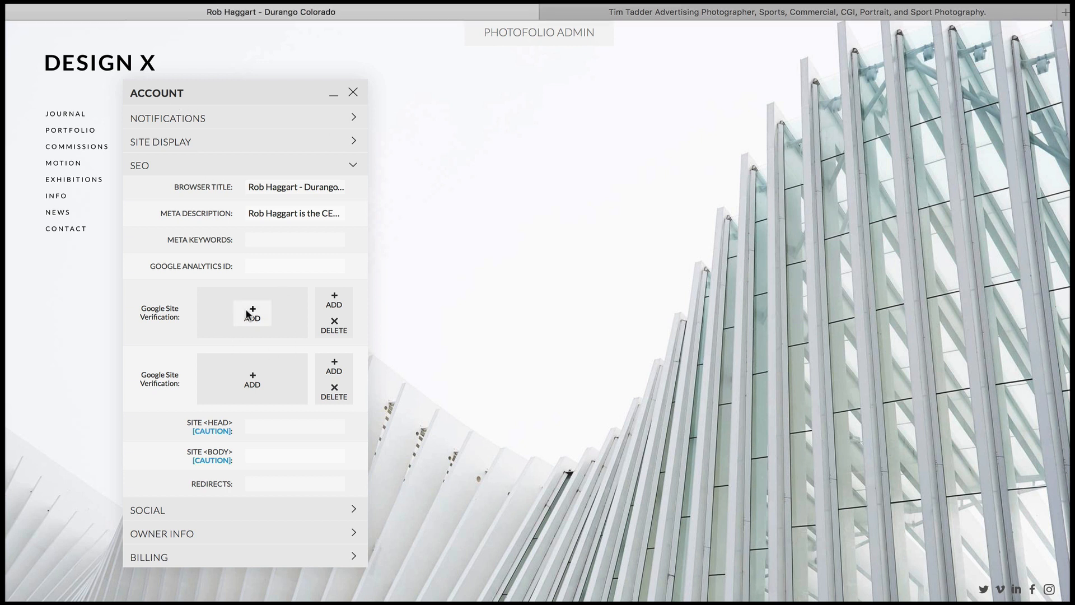
click(252, 314)
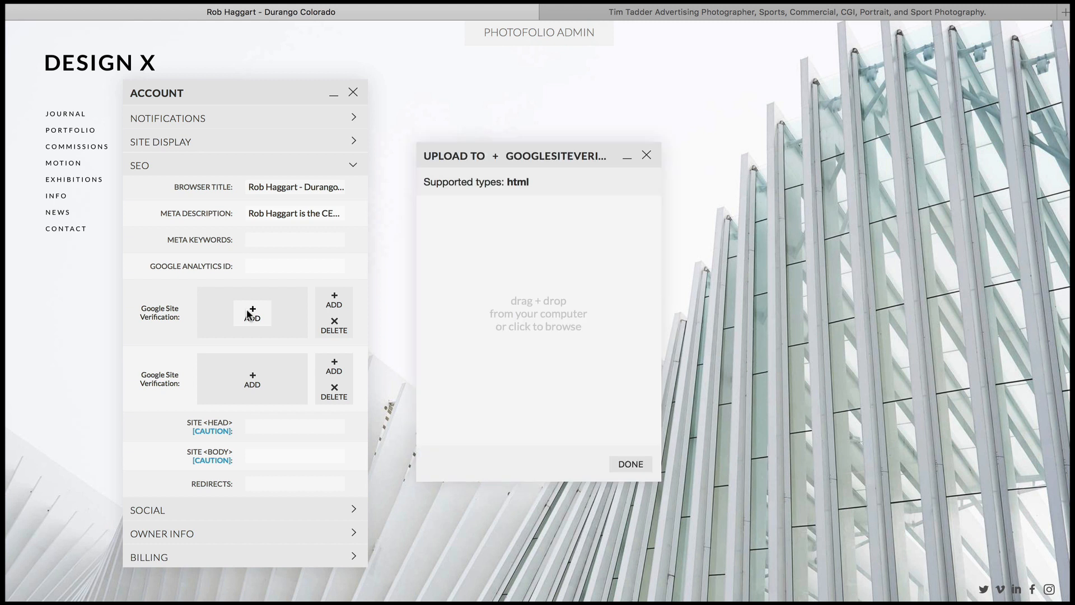
click(527, 306)
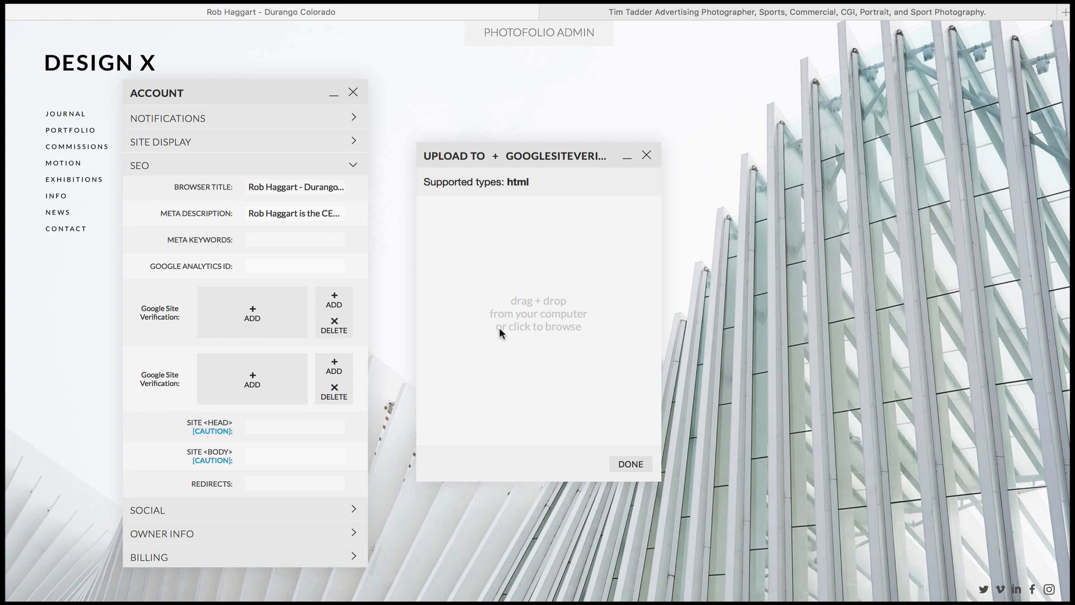
drag(499, 332, 550, 318)
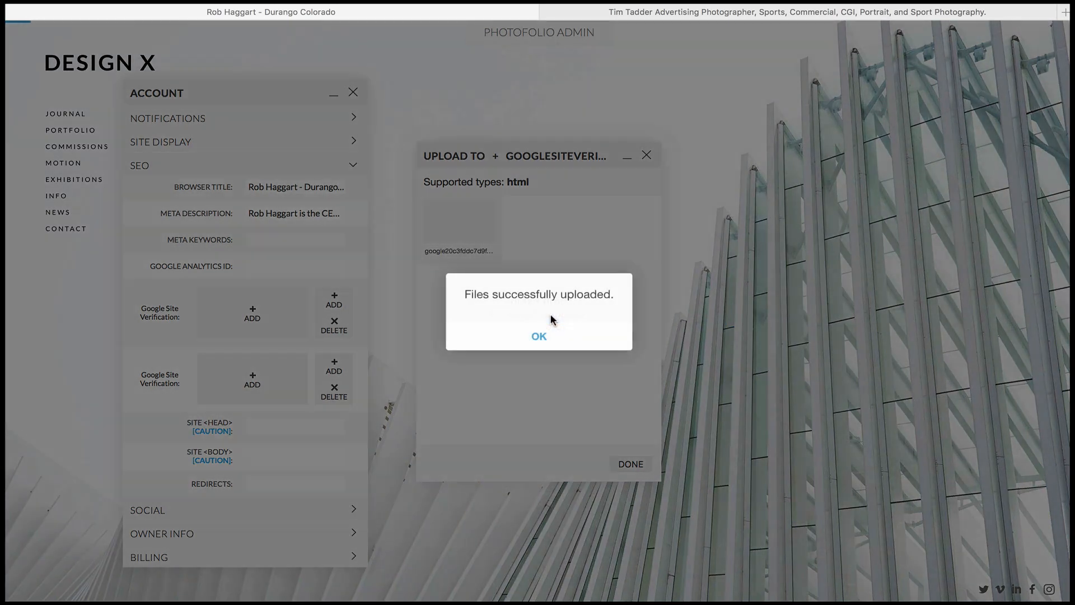
click(539, 336)
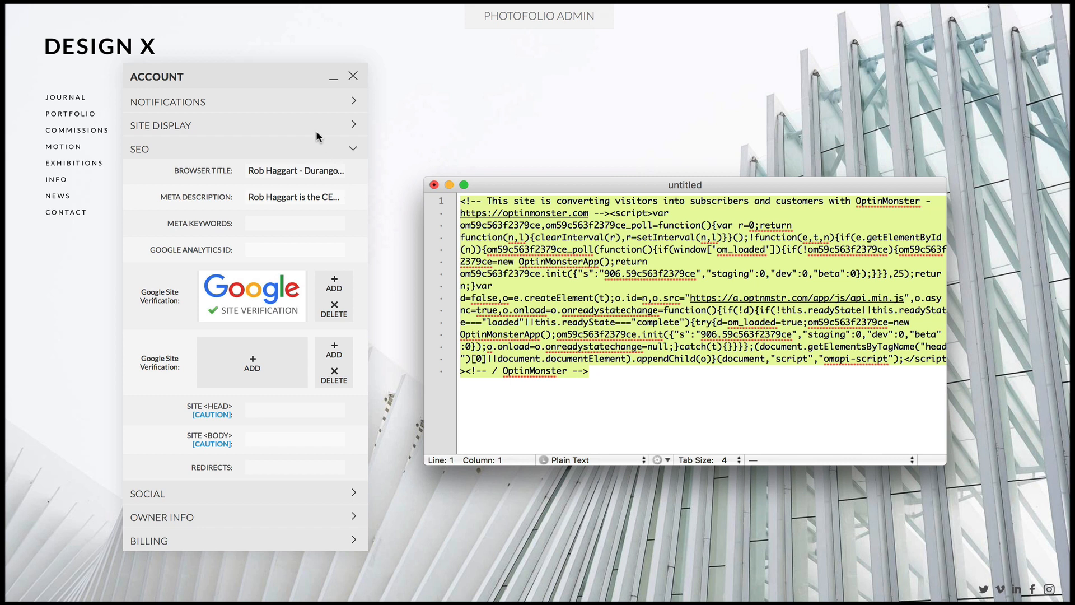
Move the OptinMonster script from the text editor into the Site <BODY> setting and close the sign-up popup on the site
key(super+x)
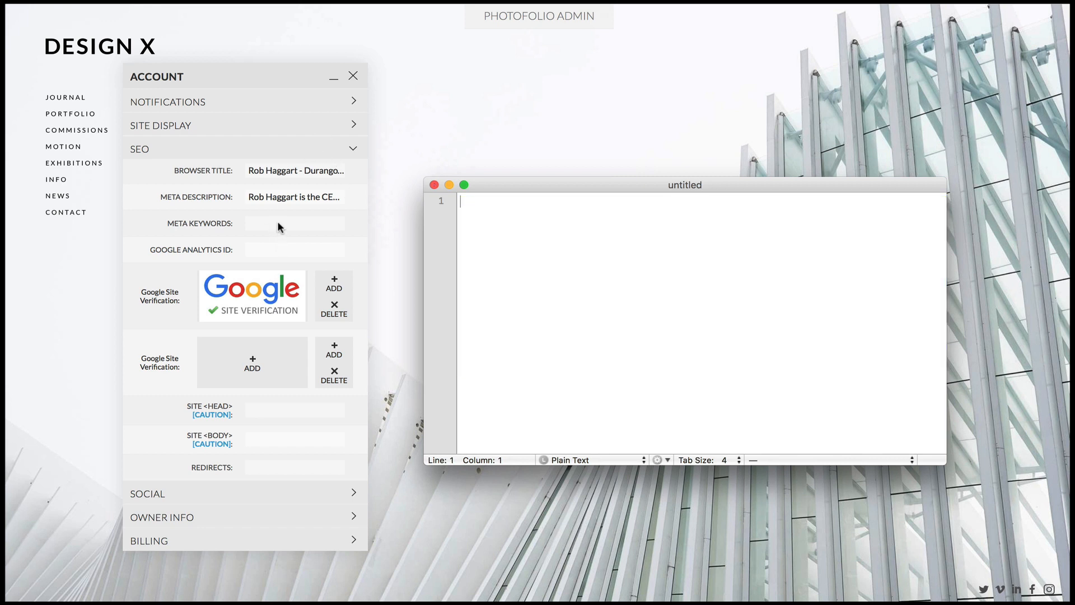
click(262, 439)
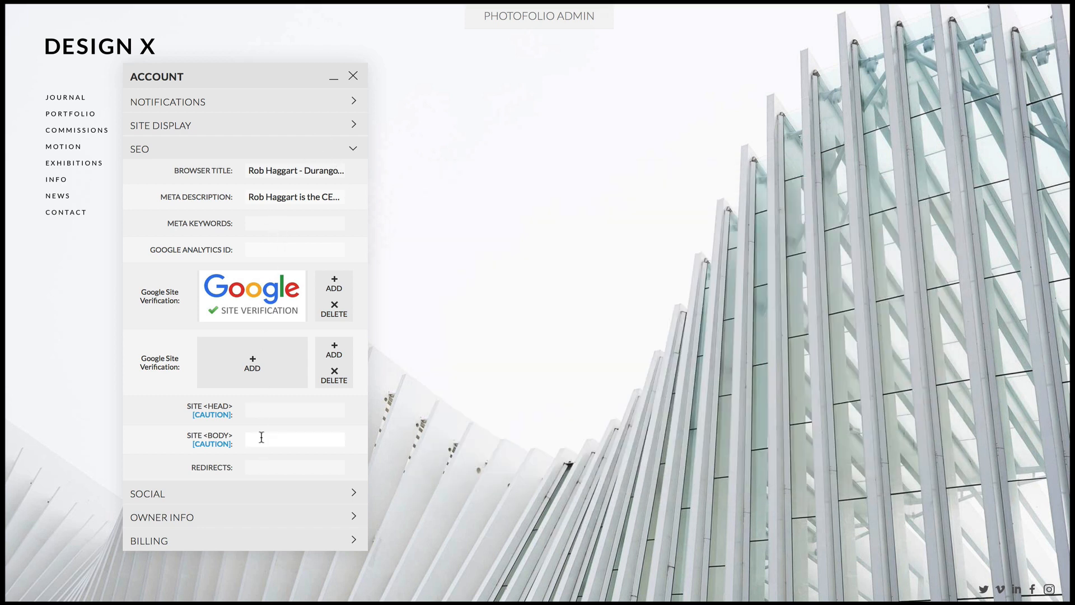
key(super+v)
click(261, 461)
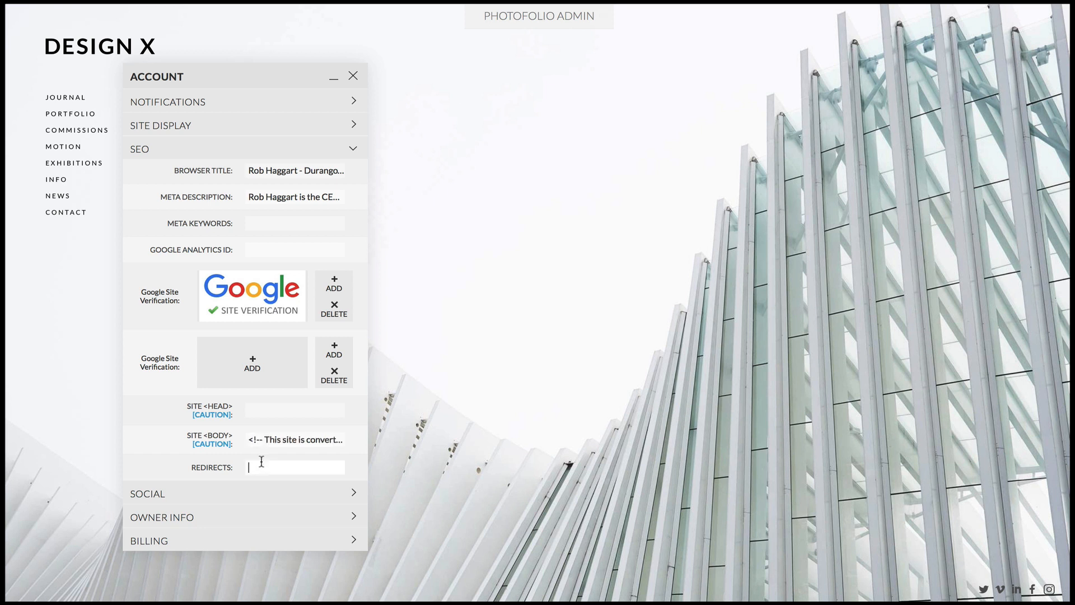
click(516, 111)
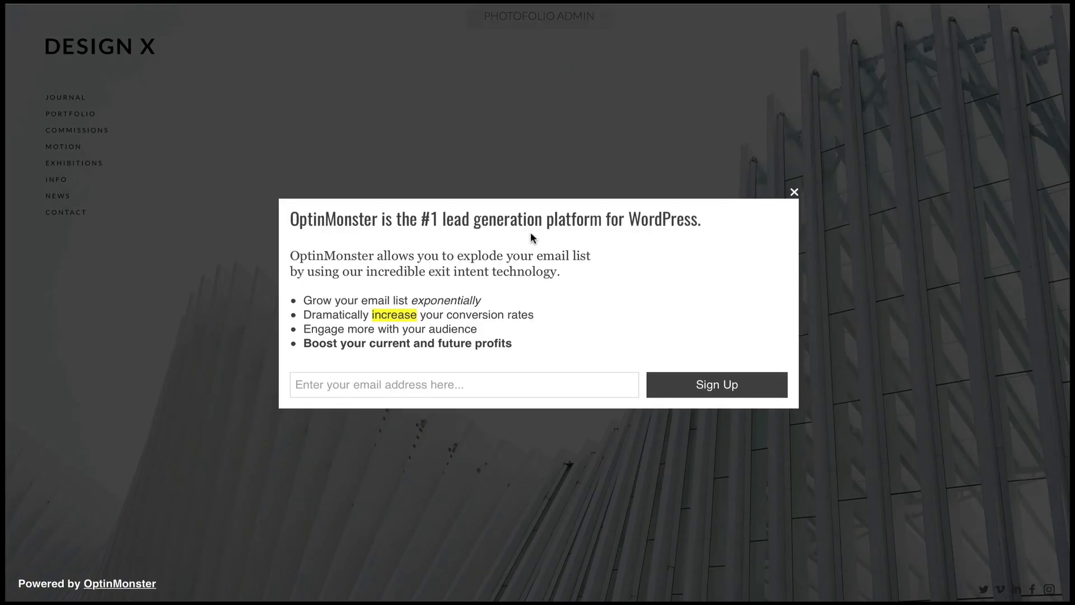
click(794, 193)
Reopen the Account window clear of the site menu, review the SEO settings and expand Social
click(549, 23)
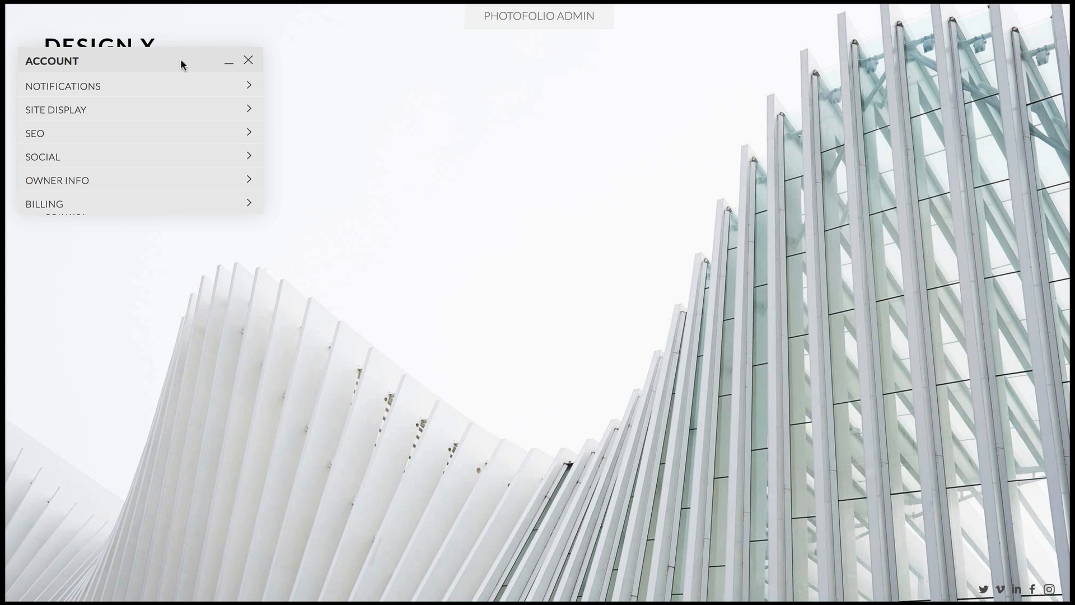
drag(181, 65, 302, 90)
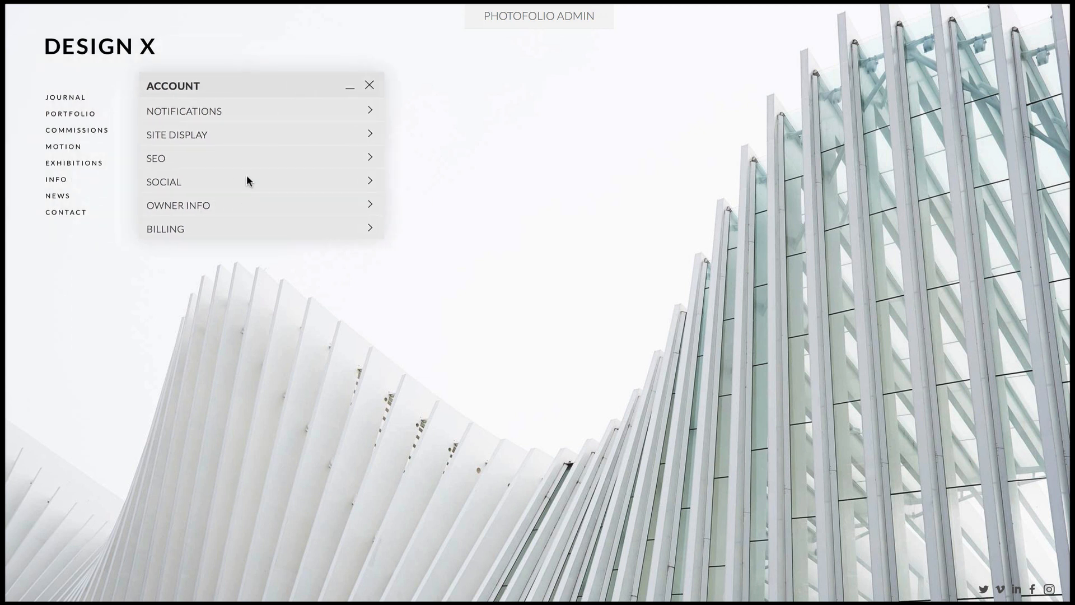
click(226, 152)
scroll(240, 257, down, 3)
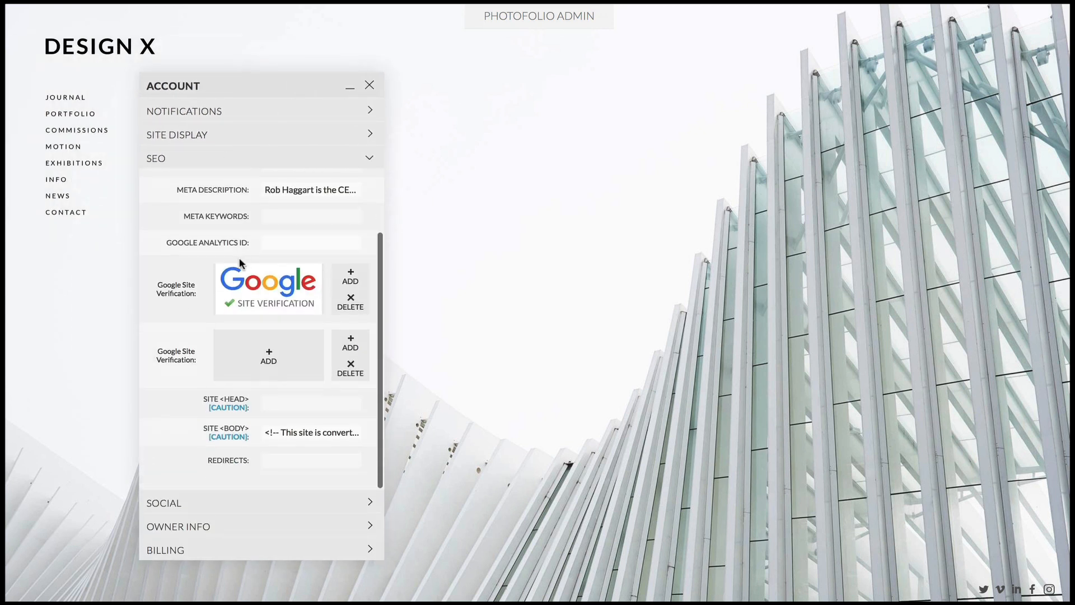
scroll(239, 257, up, 1)
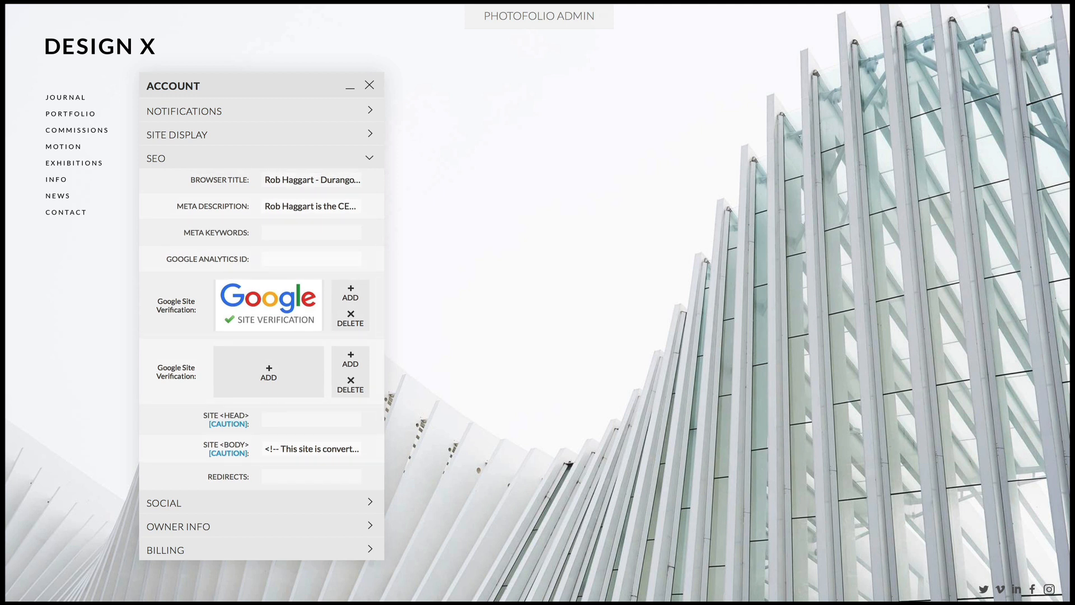
click(297, 494)
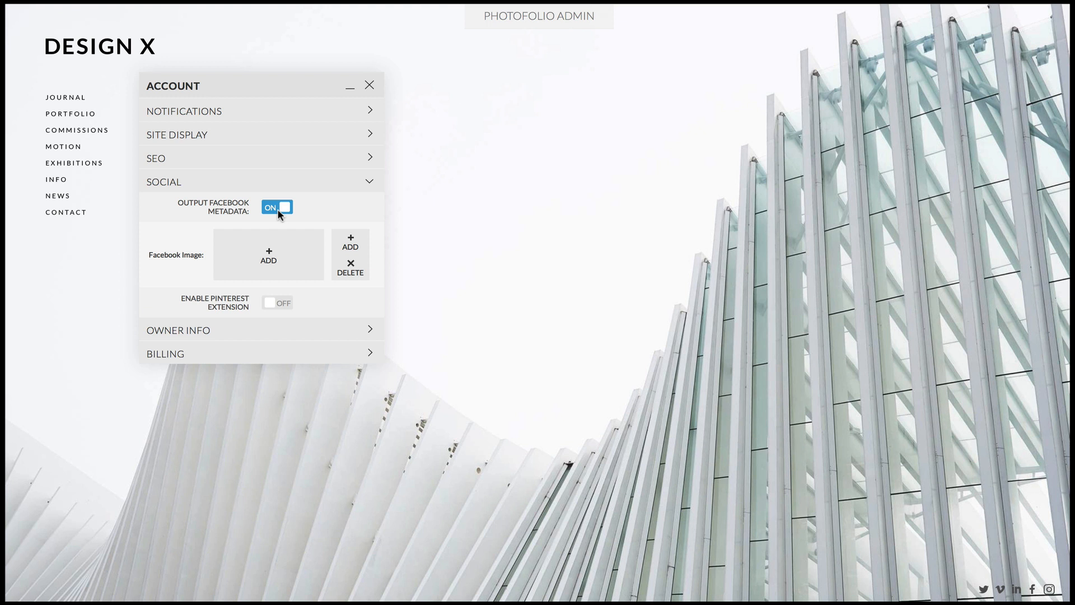
Start adding a Facebook image, and on Facebook paste the photography site's address into a new post to preview the link
click(269, 259)
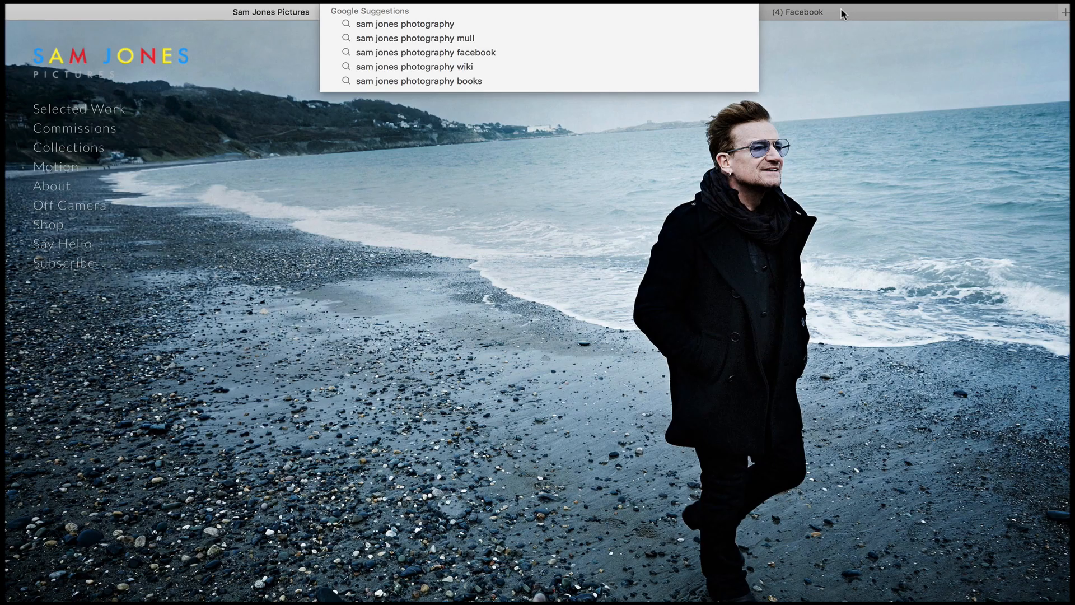
click(842, 13)
click(438, 115)
key(super+v)
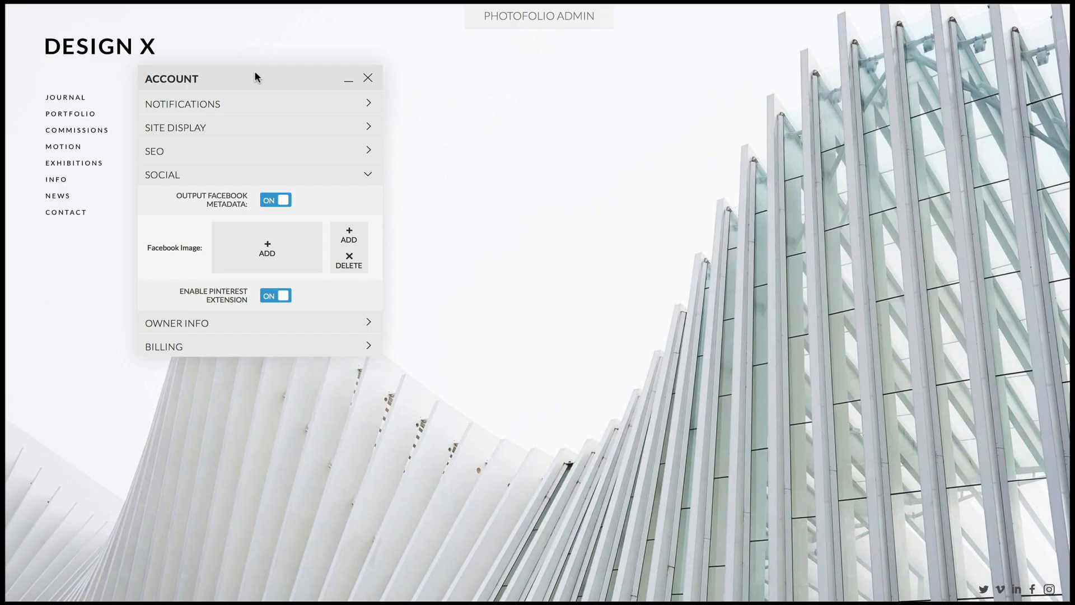
Turn off the Pinterest extension and Facebook metadata output in the Social settings, and expand Owner Info
click(259, 282)
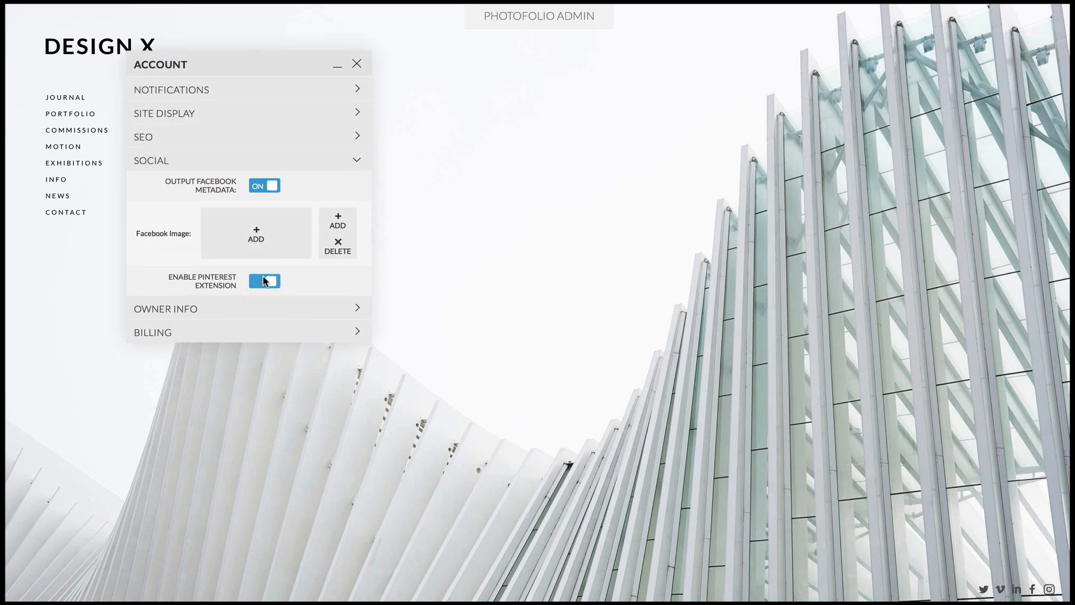
click(269, 187)
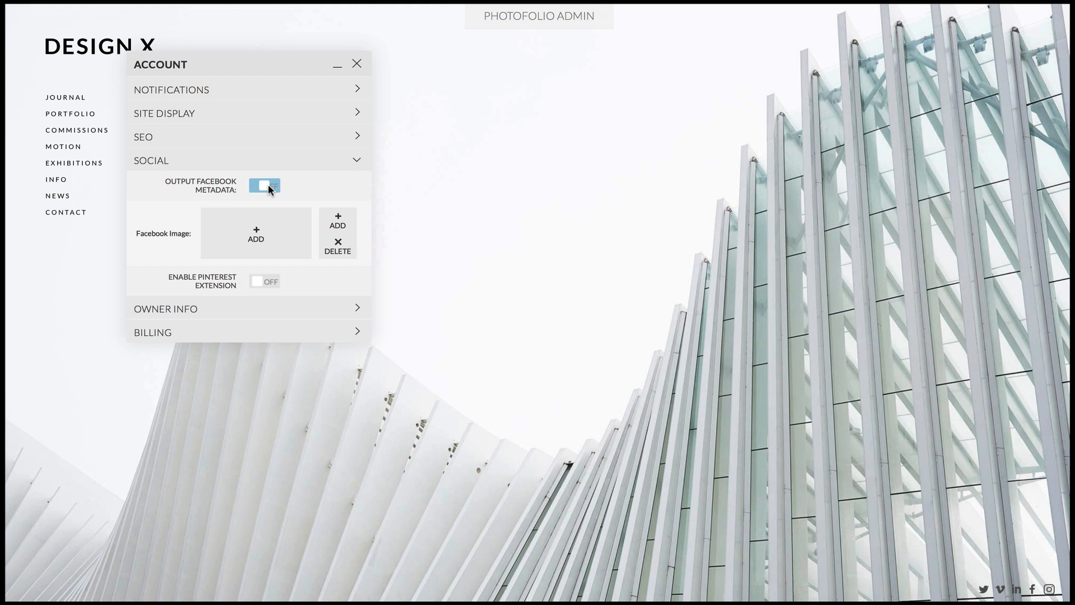
click(304, 303)
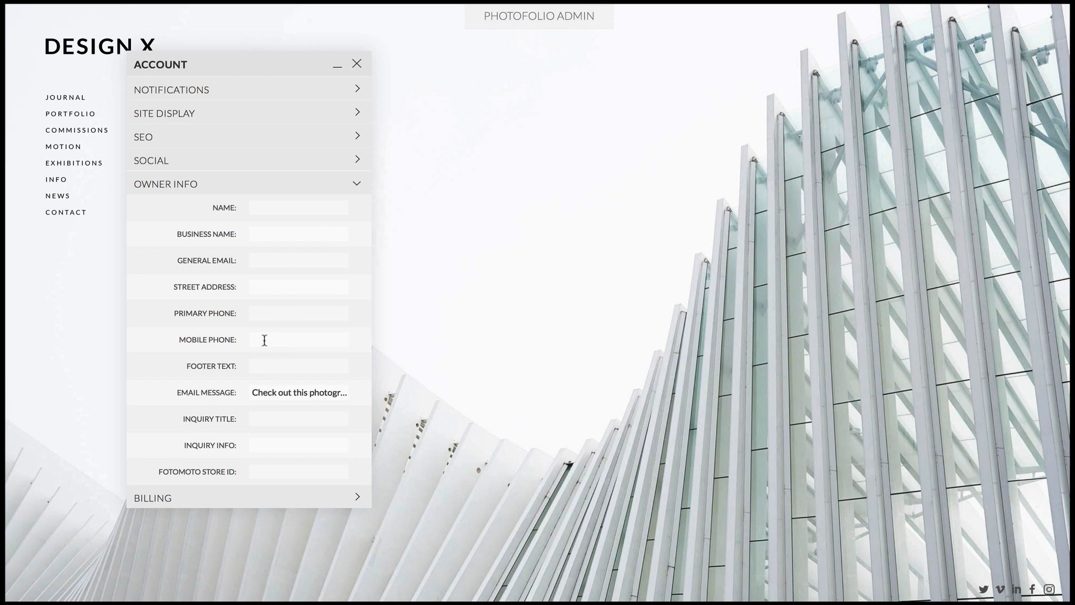
Set the Owner Info footer text to a © symbol followed by the site owner's full name
click(274, 371)
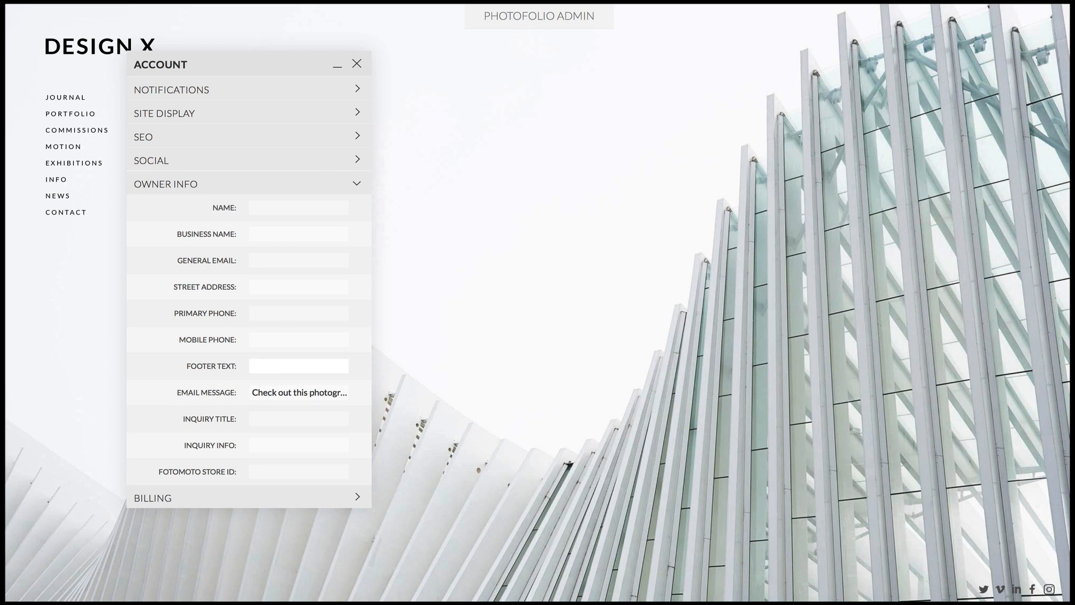
text(© Rob Haggart rob)
key(BackSpace)
key(BackSpace)
key(BackSpace)
key(BackSpace)
click(144, 399)
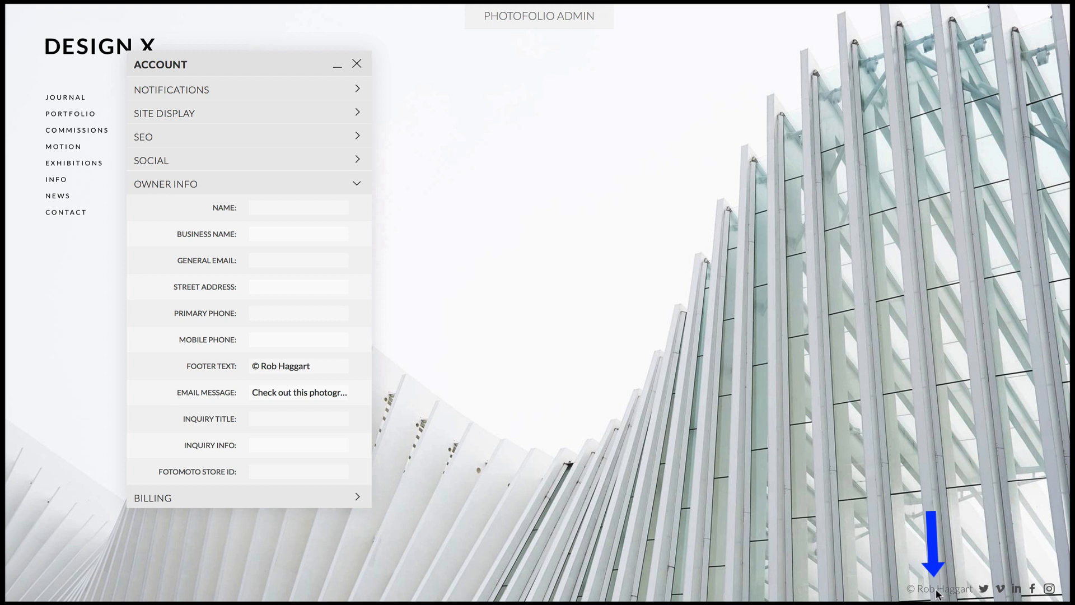
Check the Email Message field and open the Navbar Panel settings from the Media Library
triple_click(304, 392)
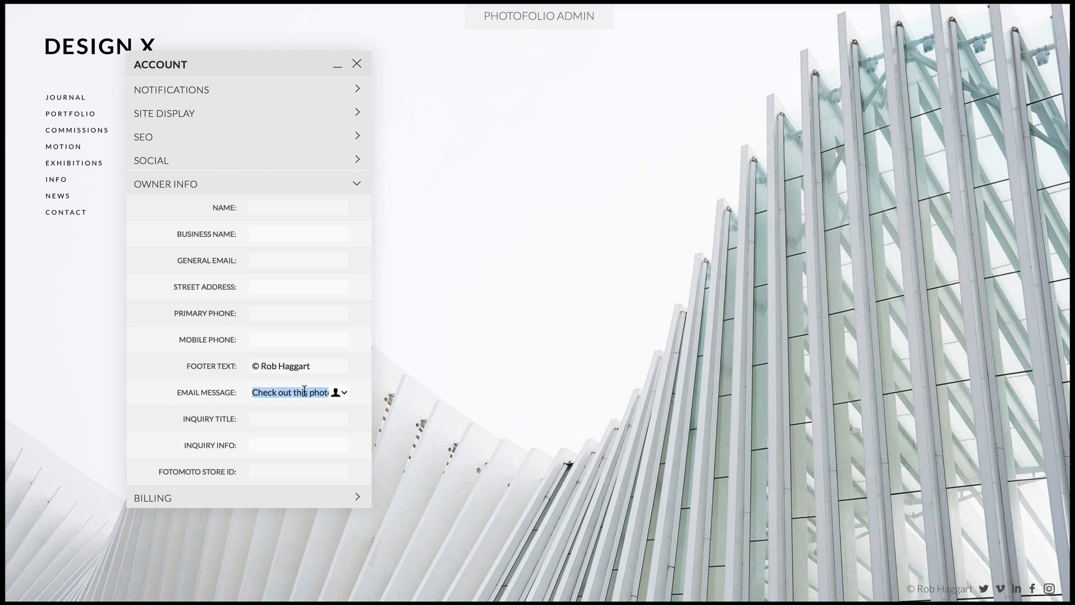
mouse_move(552, 41)
click(566, 69)
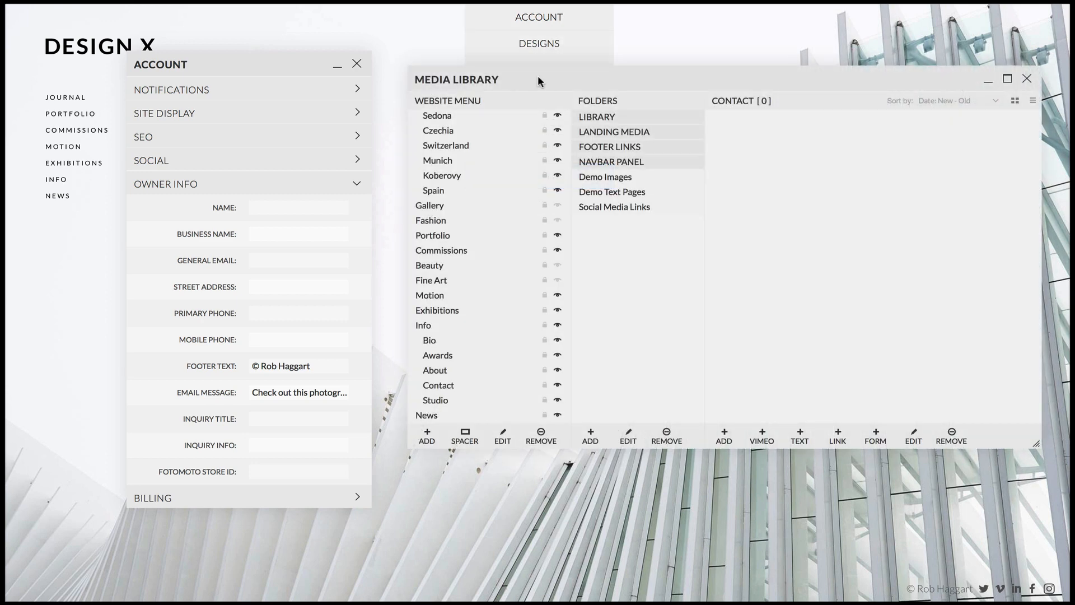
drag(539, 77, 517, 68)
click(609, 153)
drag(217, 58, 491, 243)
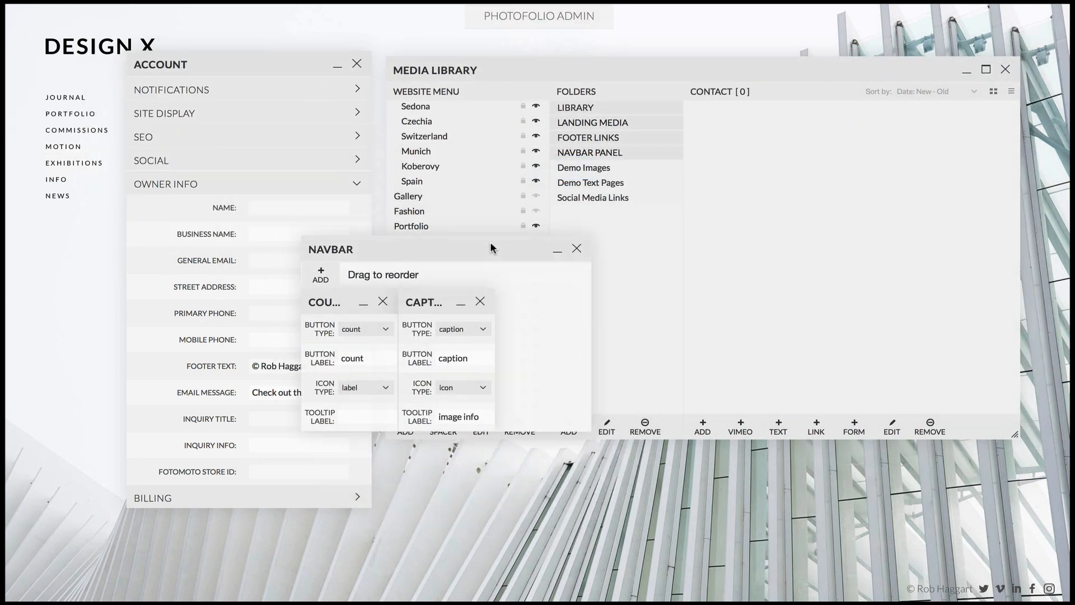
Add an email button to the navbar and open its image-sharing form on the site clear of the Account window
click(320, 274)
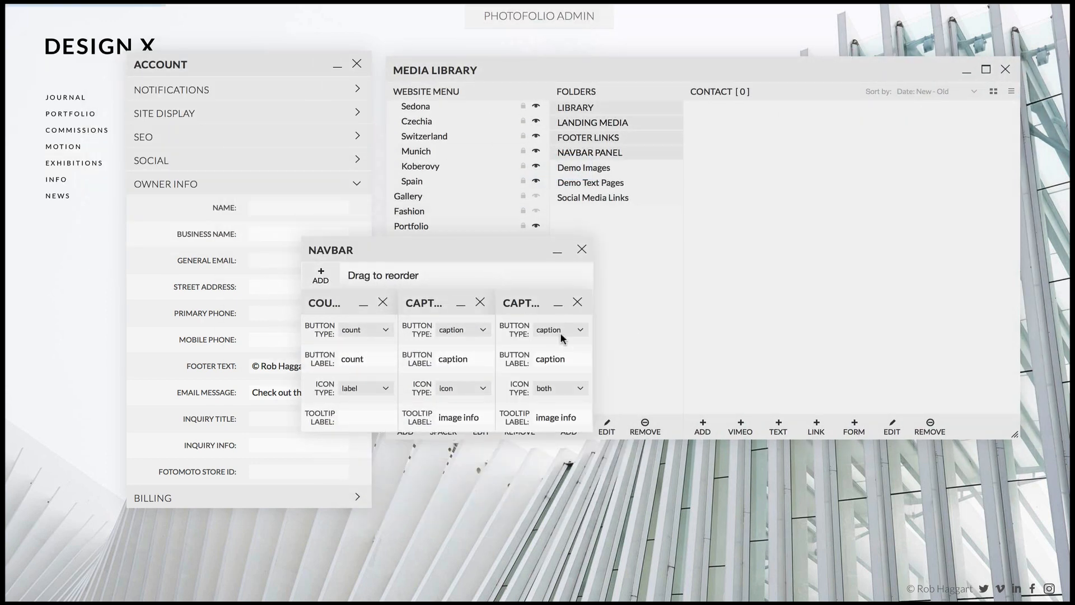
click(569, 330)
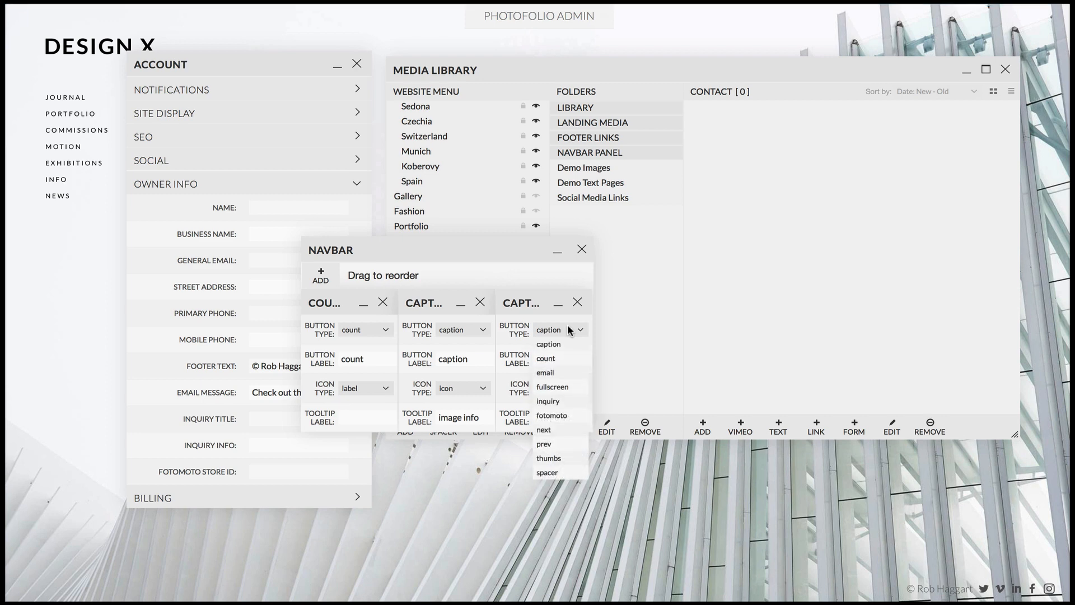
click(545, 373)
click(582, 250)
click(1006, 70)
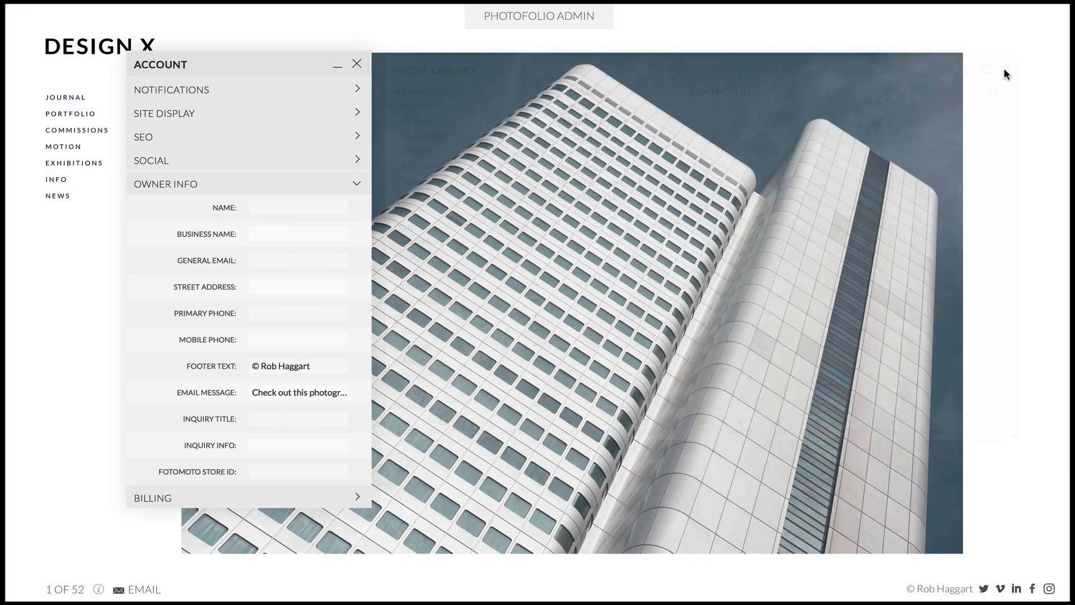
click(140, 590)
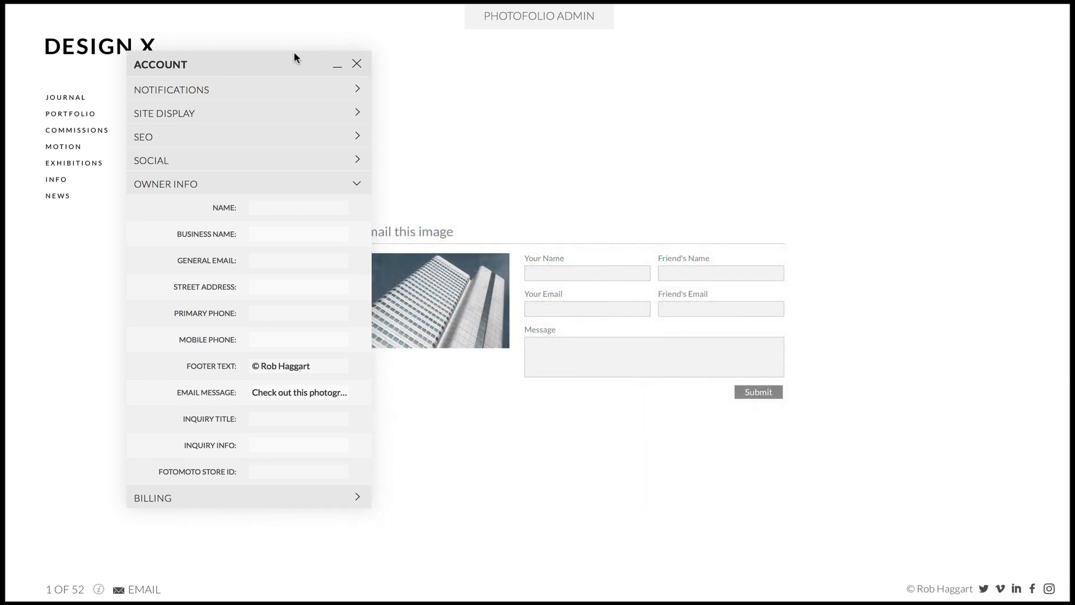
drag(294, 53, 262, 51)
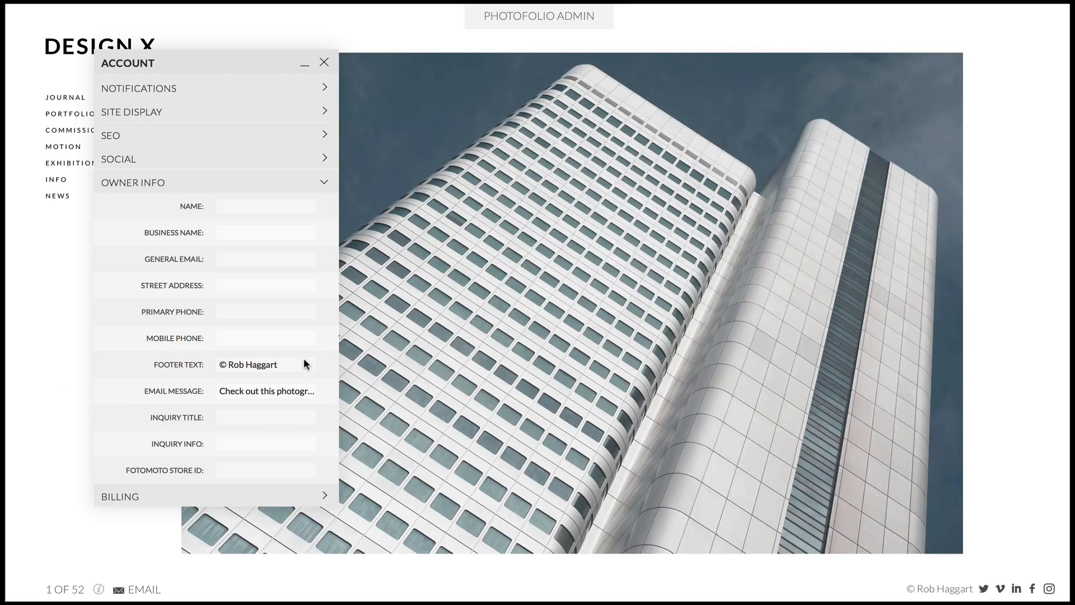
Set the inquiry title to "License This Image" and the inquiry info to "We will respond in 24 hours or less"
click(246, 416)
text(License This Image)
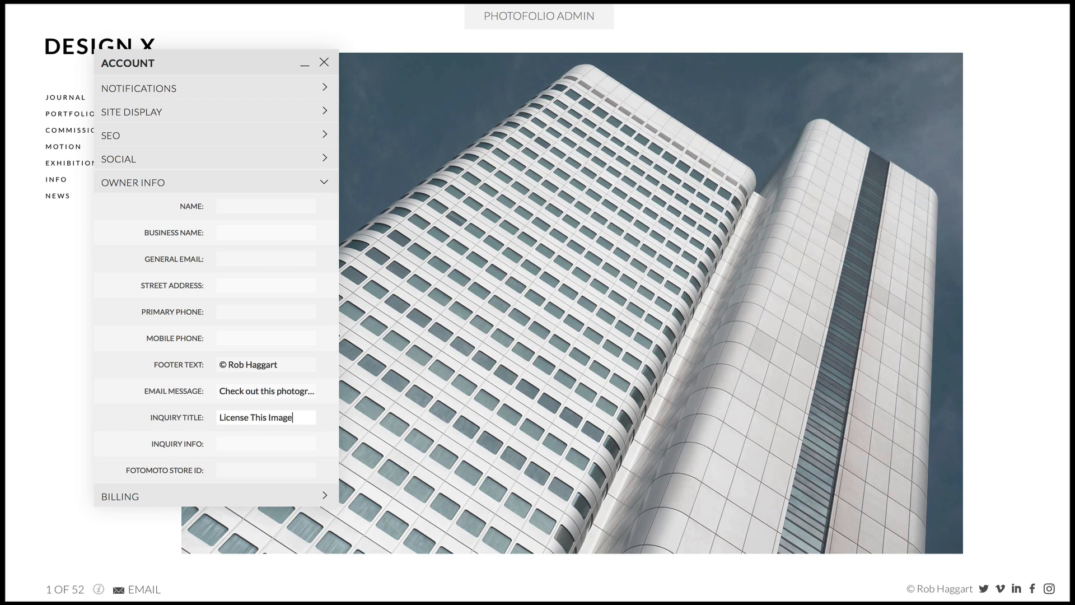
key(Tab)
text(We will respond in )
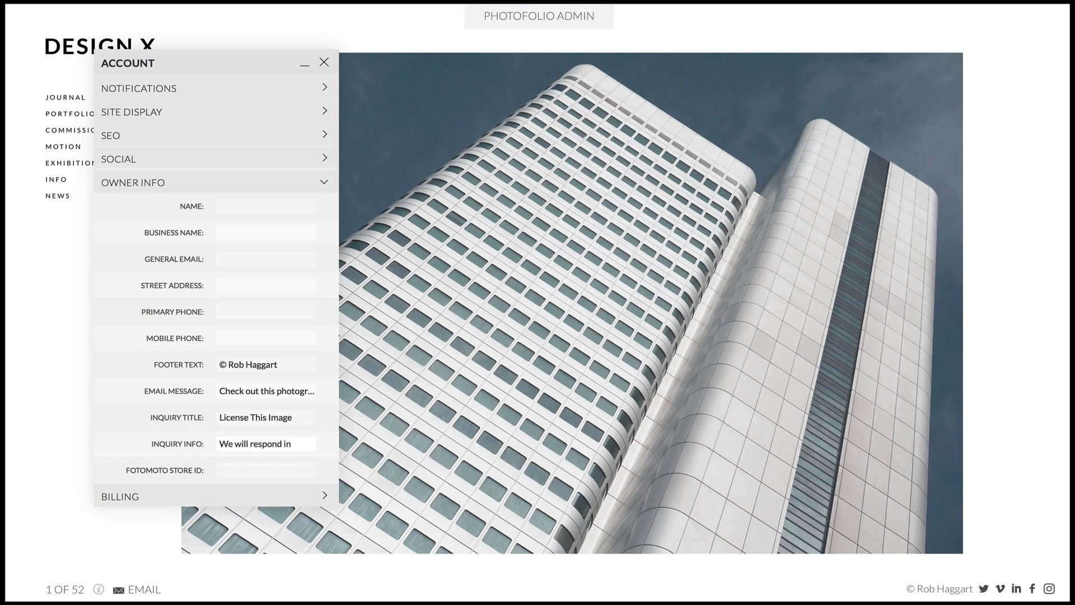
text(24 hours or less)
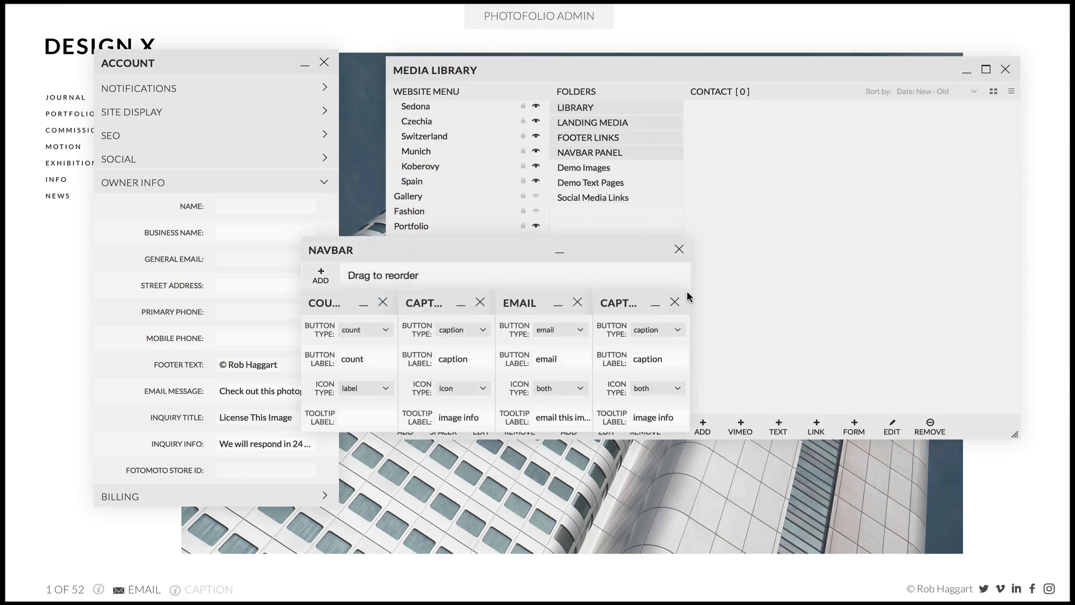
Make the new navbar button an inquiry button with the tooltip "Inquire about licensing" and open its form on the site
click(658, 329)
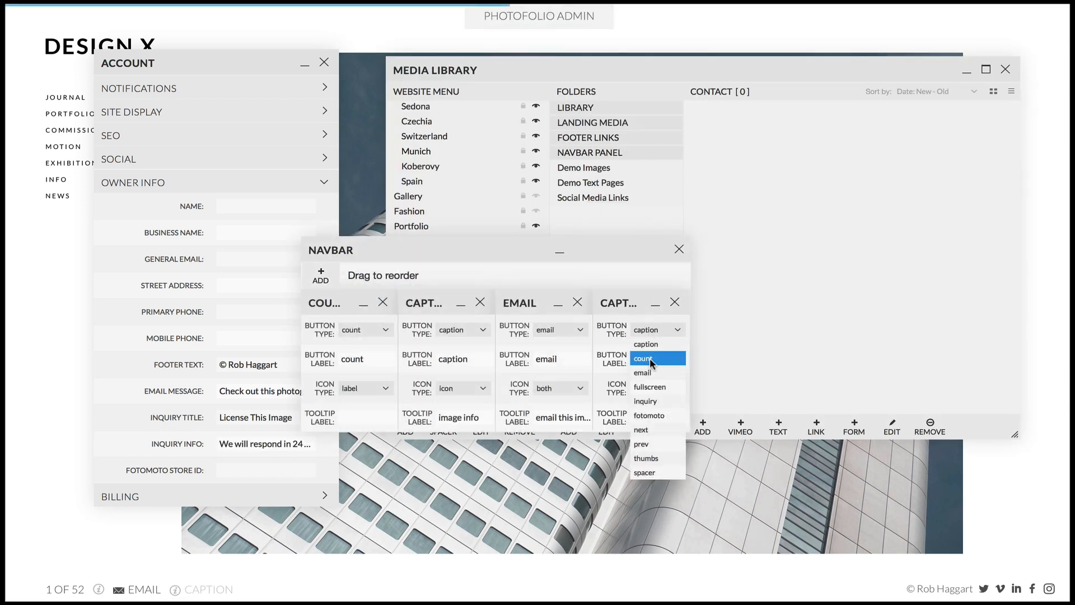
click(650, 401)
click(653, 418)
text(Inquir)
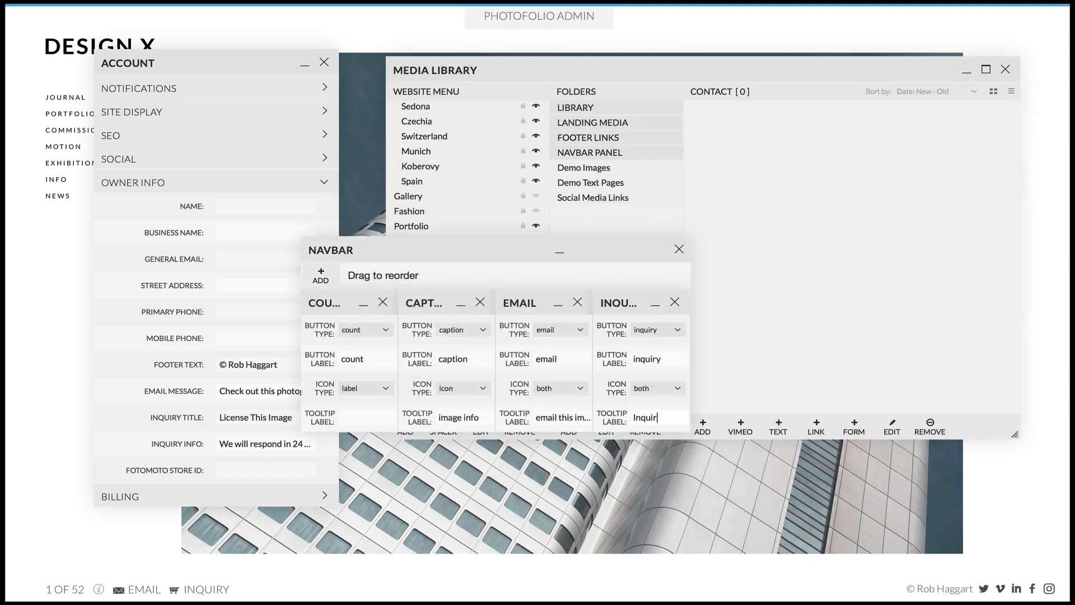
text(e about licensing)
key(Return)
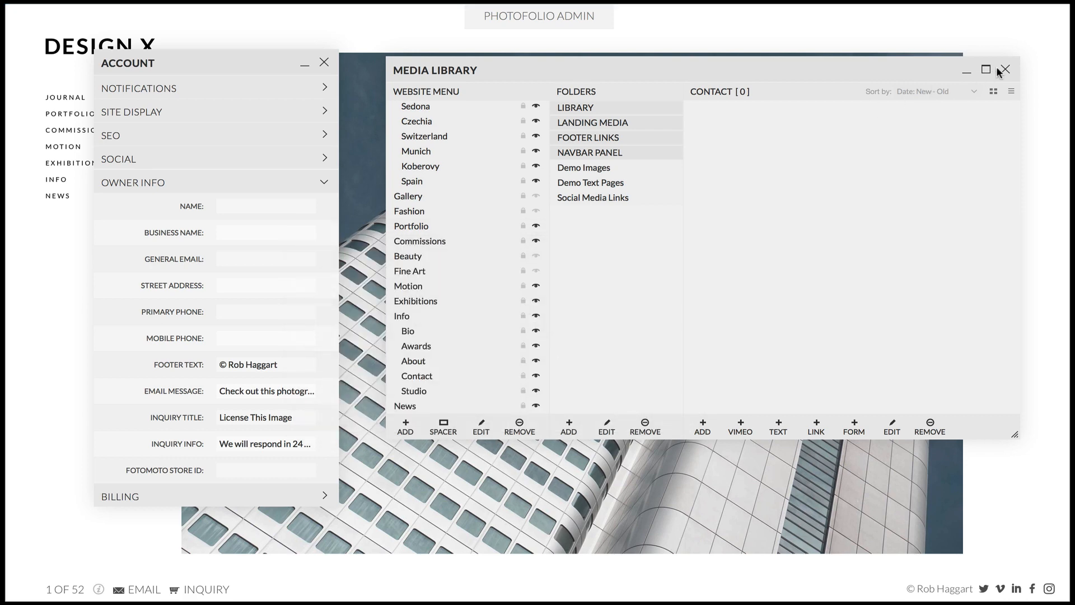
click(1006, 70)
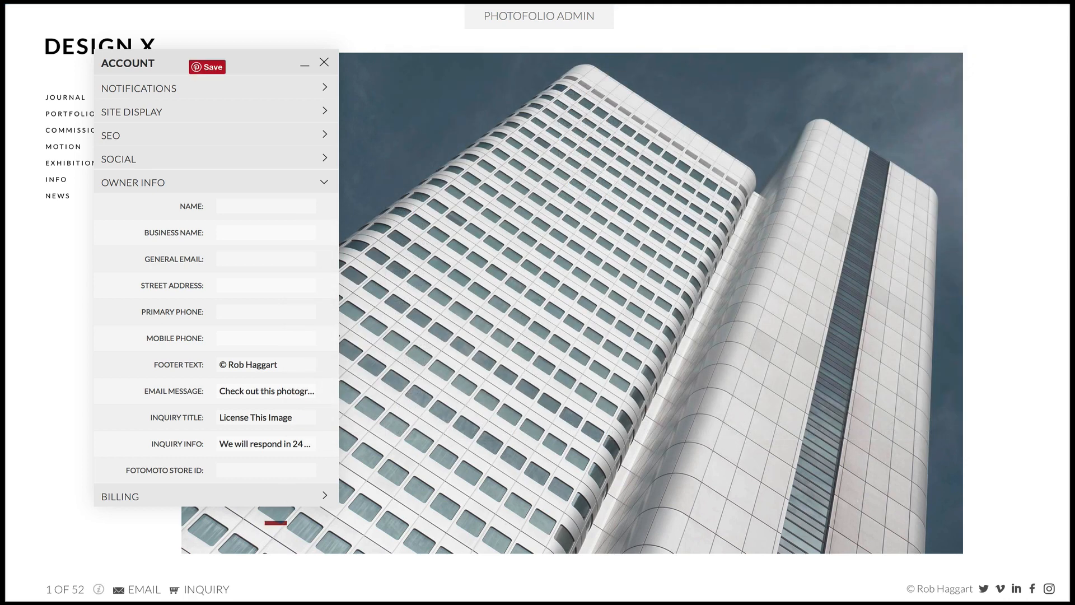
click(204, 589)
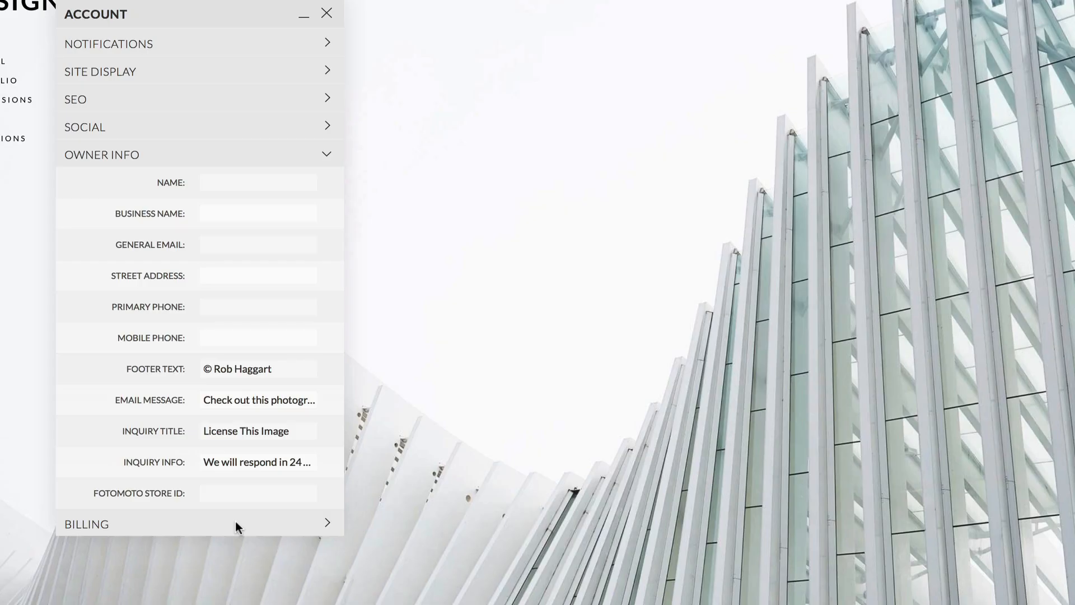
Expand Billing, try the paid plan types and select the "$0 setup + $34/month" plan
click(246, 495)
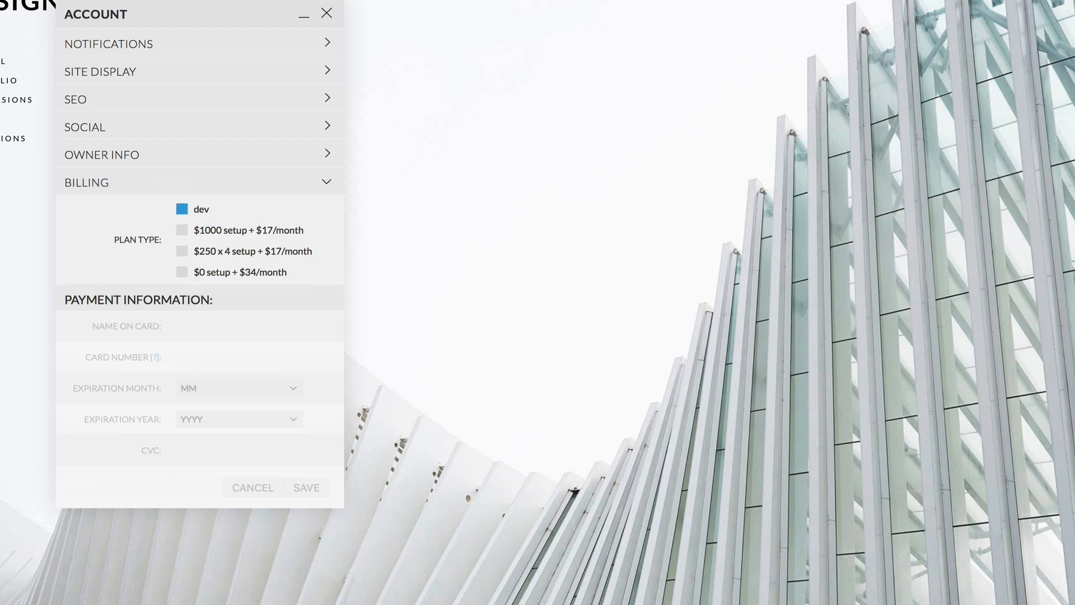
click(182, 230)
click(183, 251)
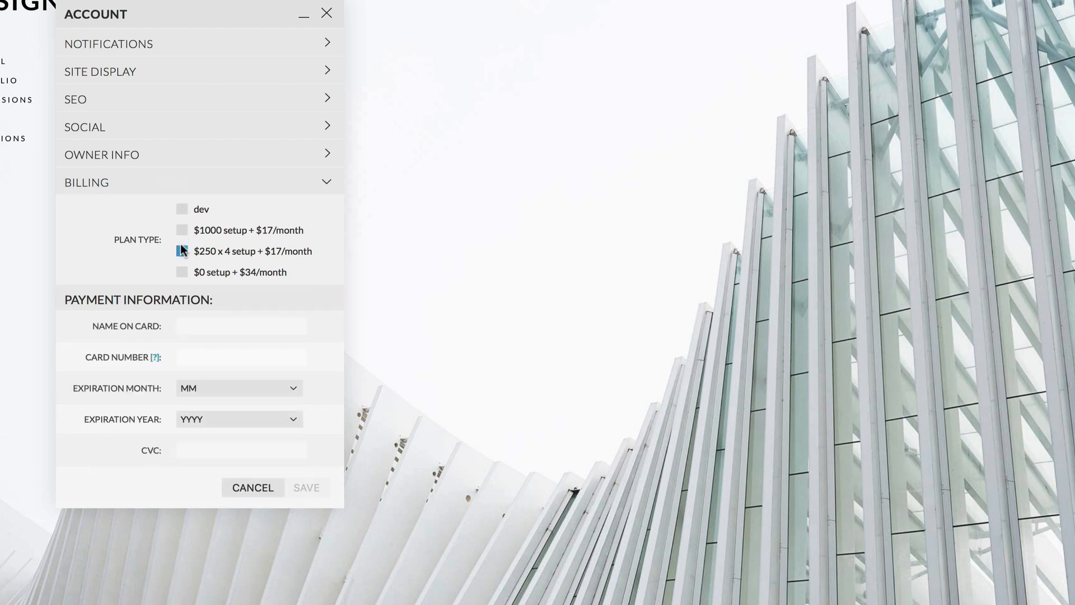
click(183, 272)
Enter the cardholder's name and the card number in the Billing payment information
click(198, 323)
text(Rob )
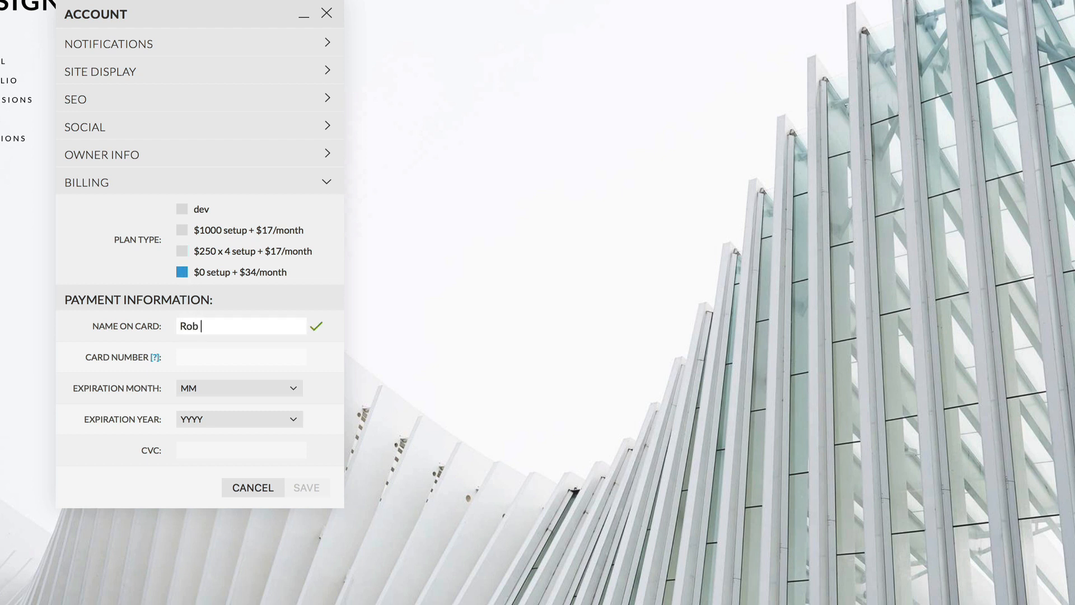
text(Haggart)
key(Tab)
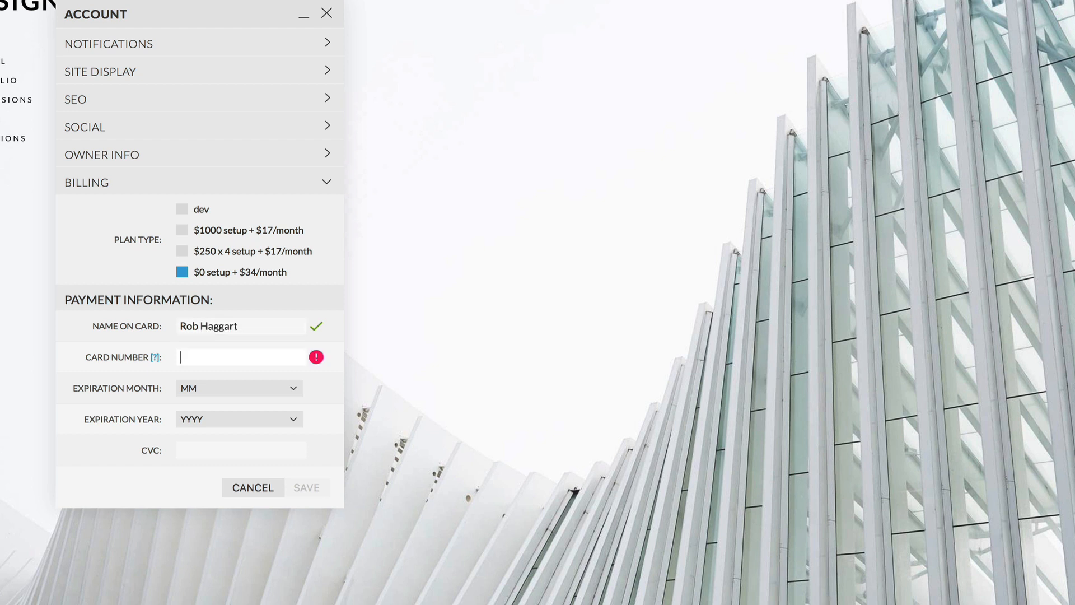
text(0000 0000 0000 000)
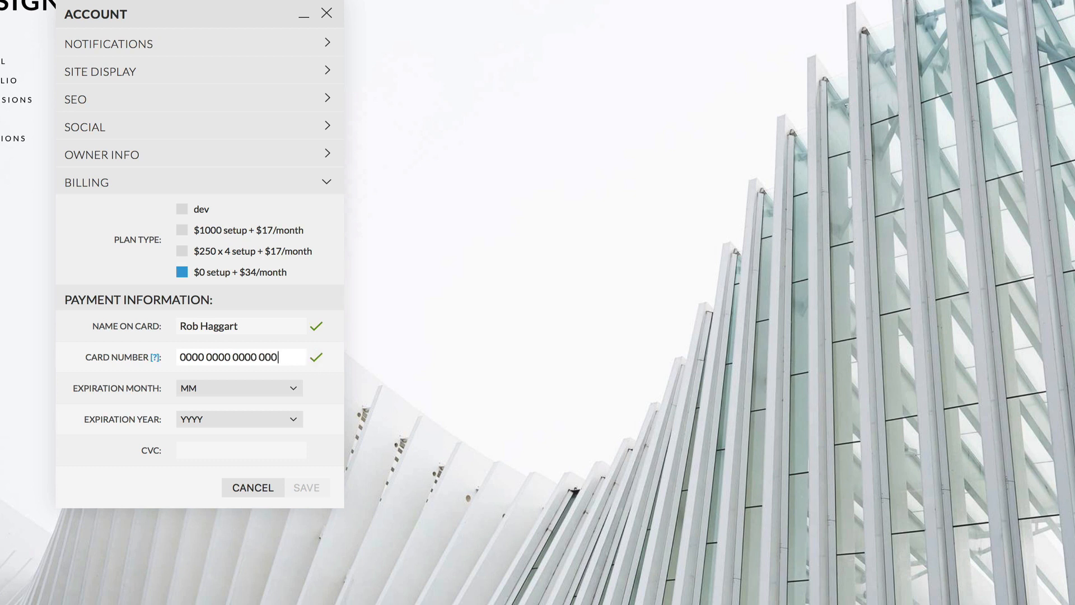
text(00)
key(BackSpace)
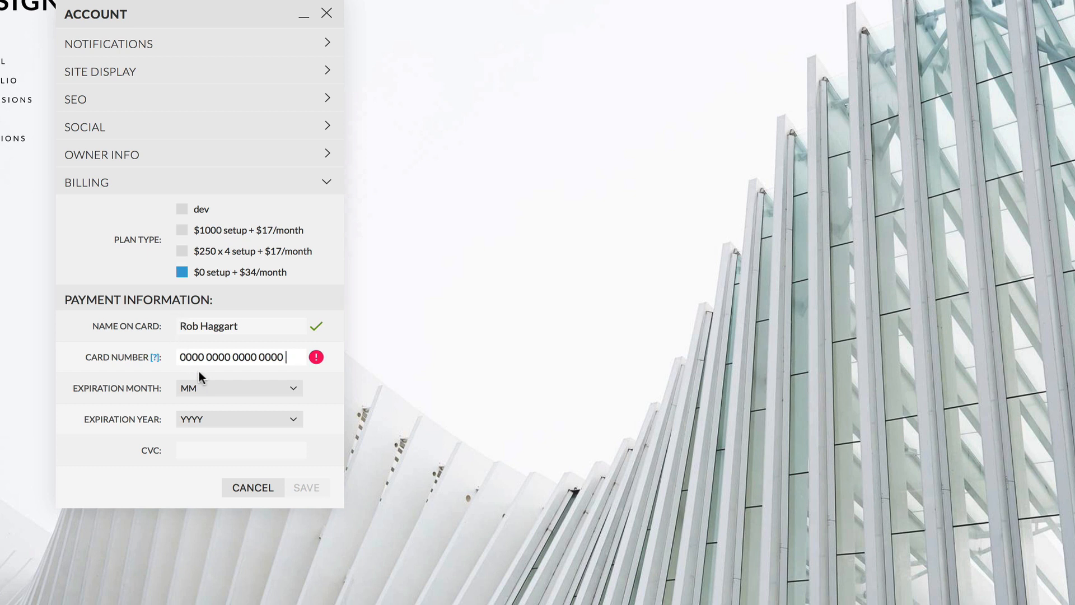